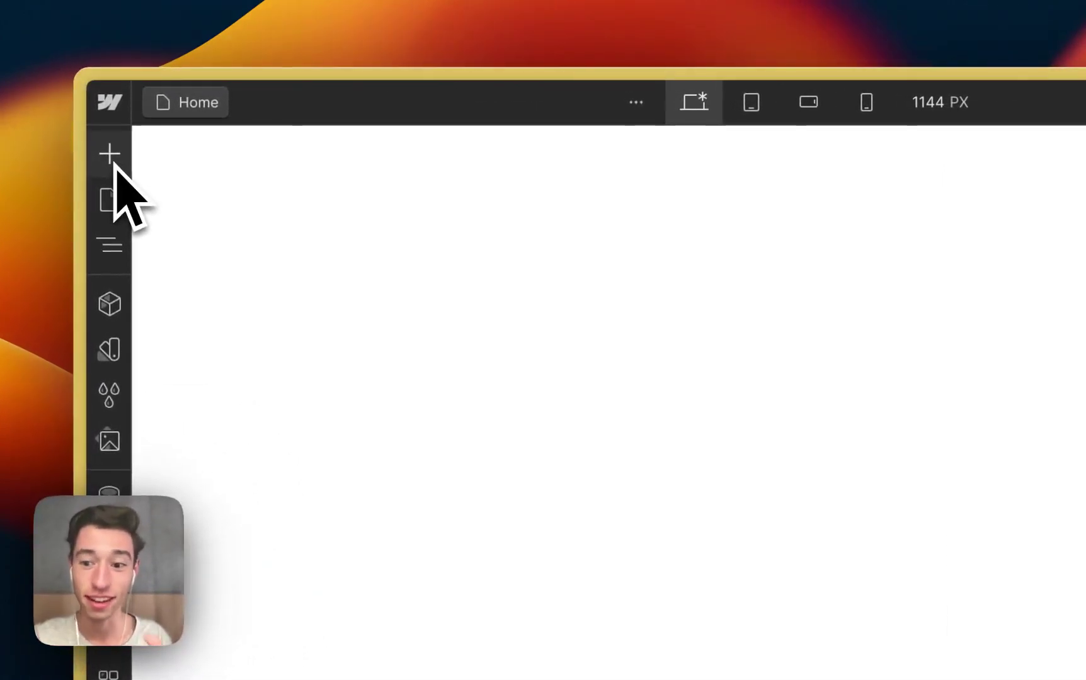
# - Drag a Custom Element from the Add panel's Advanced section onto the empty Home page
pyautogui.click(113, 165)
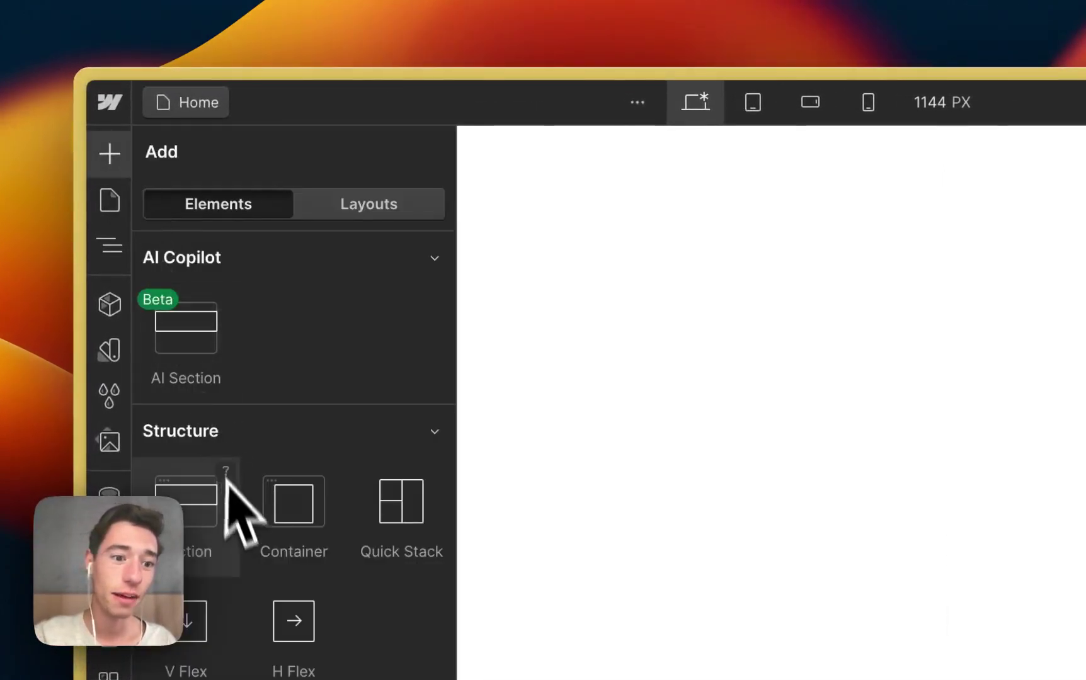
pyautogui.scroll(-5, 234, 510)
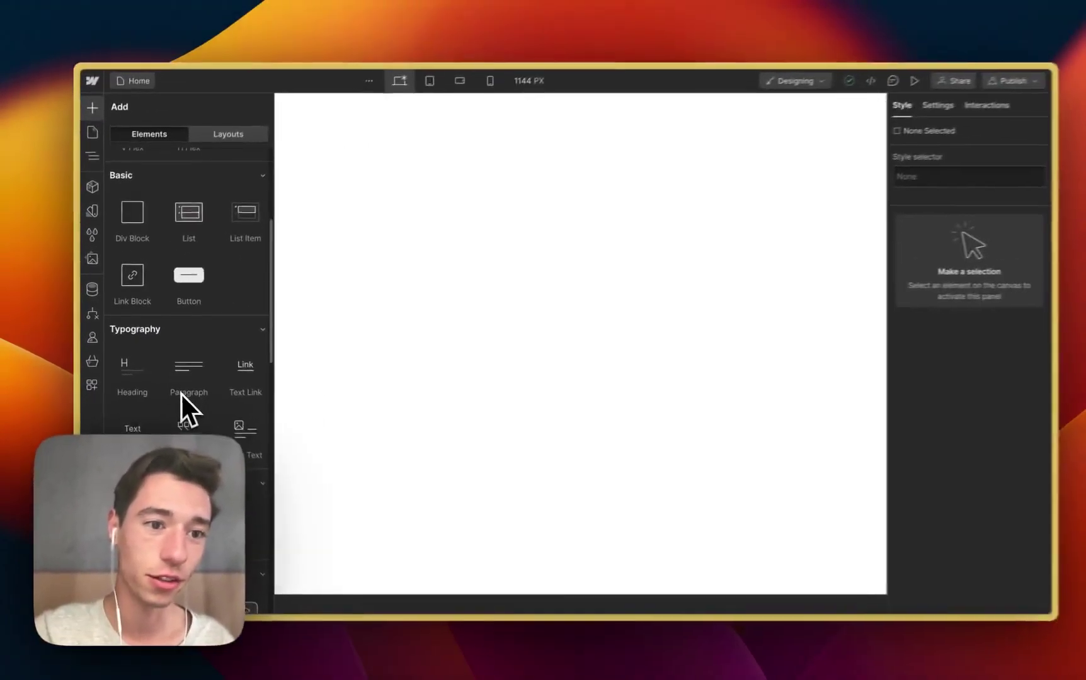
pyautogui.scroll(-4, 227, 432)
pyautogui.scroll(-5, 177, 391)
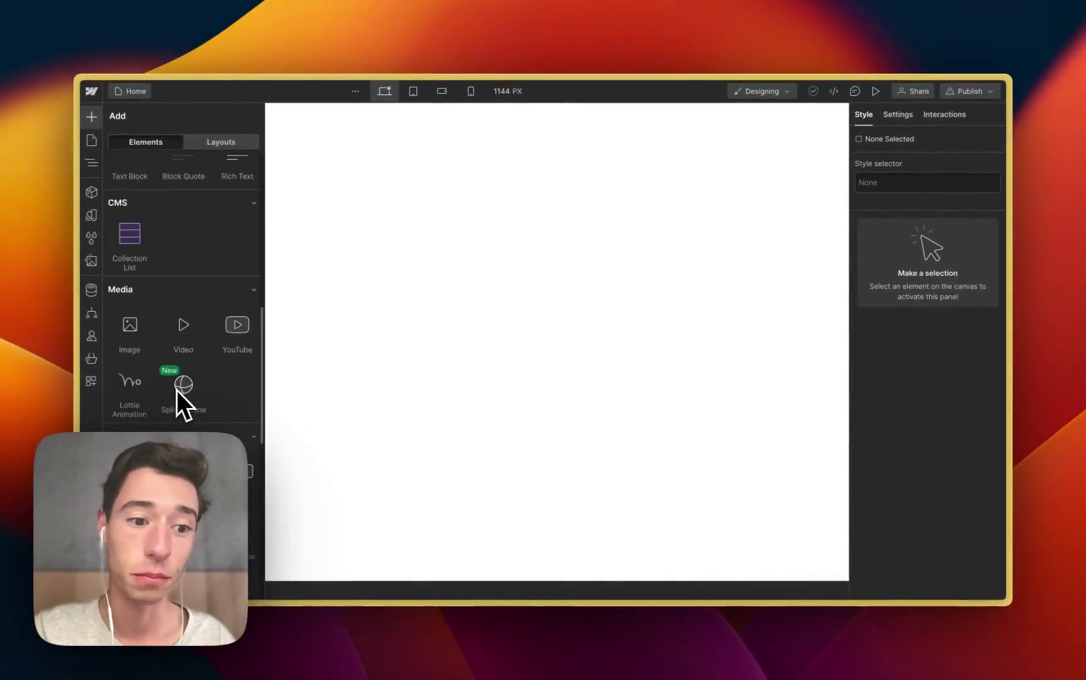
pyautogui.scroll(-5, 177, 391)
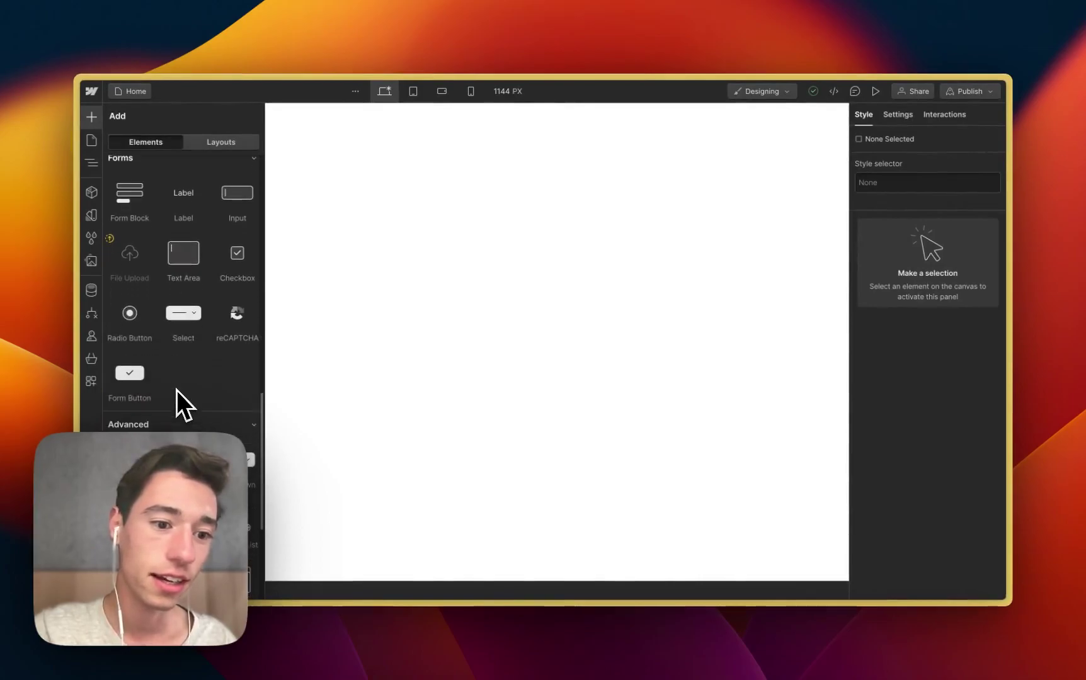
pyautogui.scroll(-2, 181, 418)
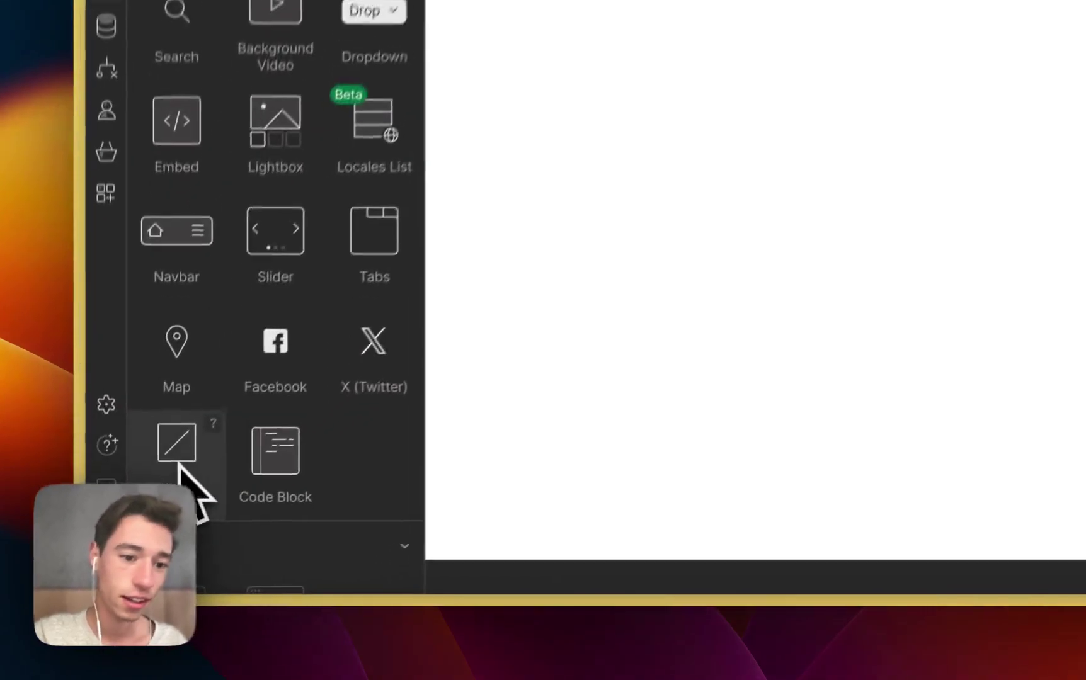
pyautogui.moveTo(181, 469); pyautogui.dragTo(513, 351)
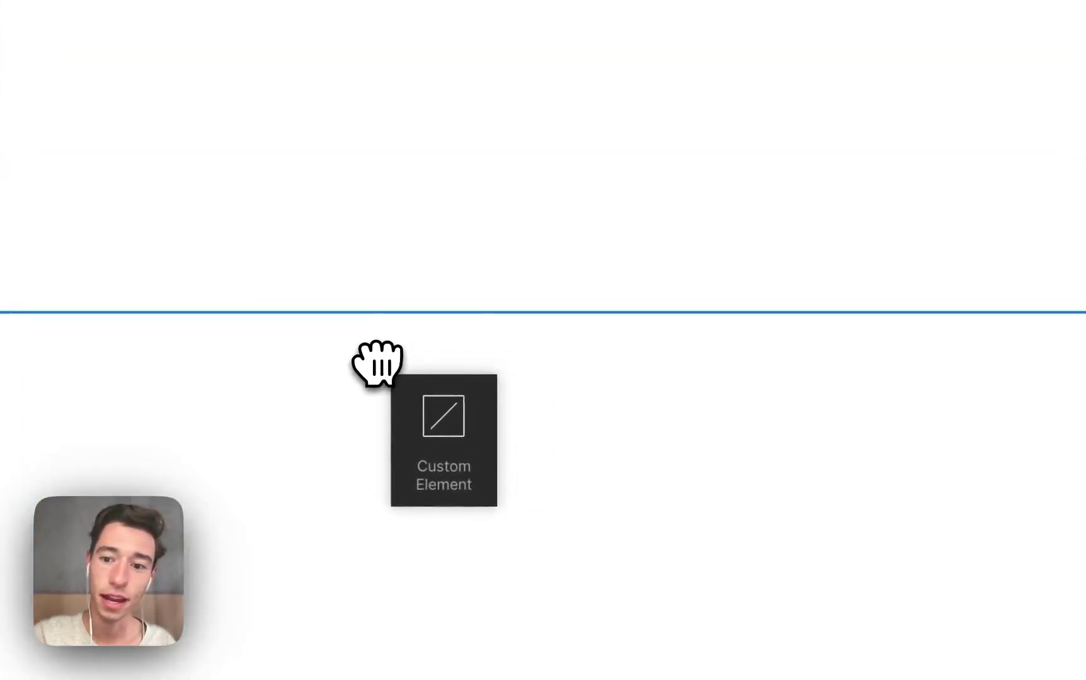
pyautogui.moveTo(378, 364); pyautogui.dragTo(376, 364)
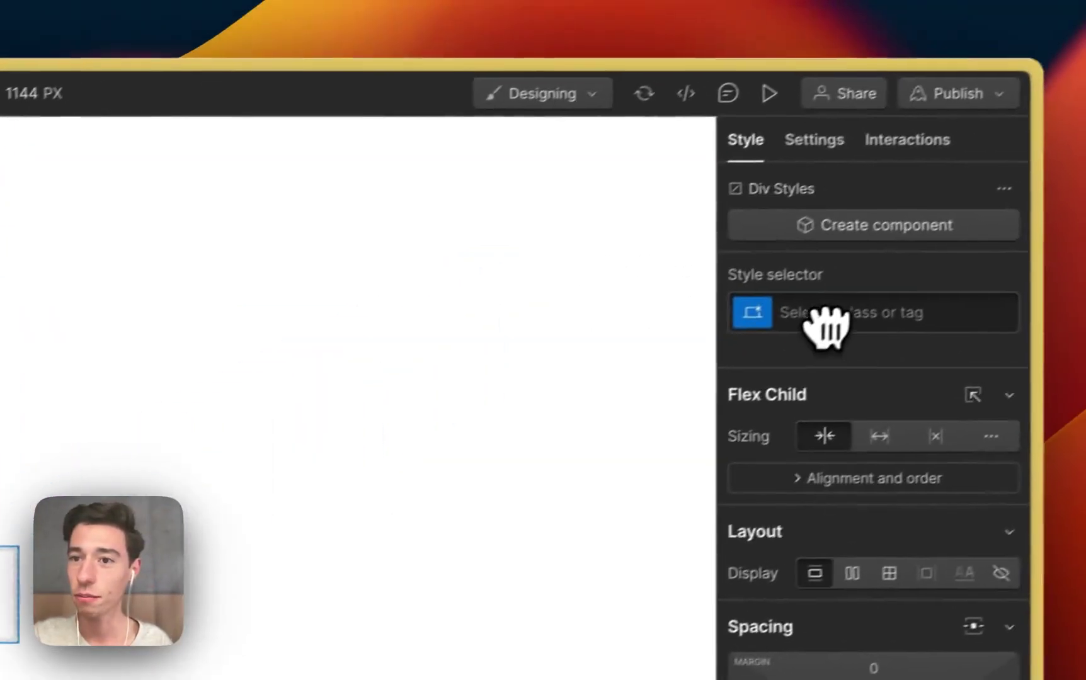
# - Change the custom element's tag from Div to input in its Settings
pyautogui.click(812, 141)
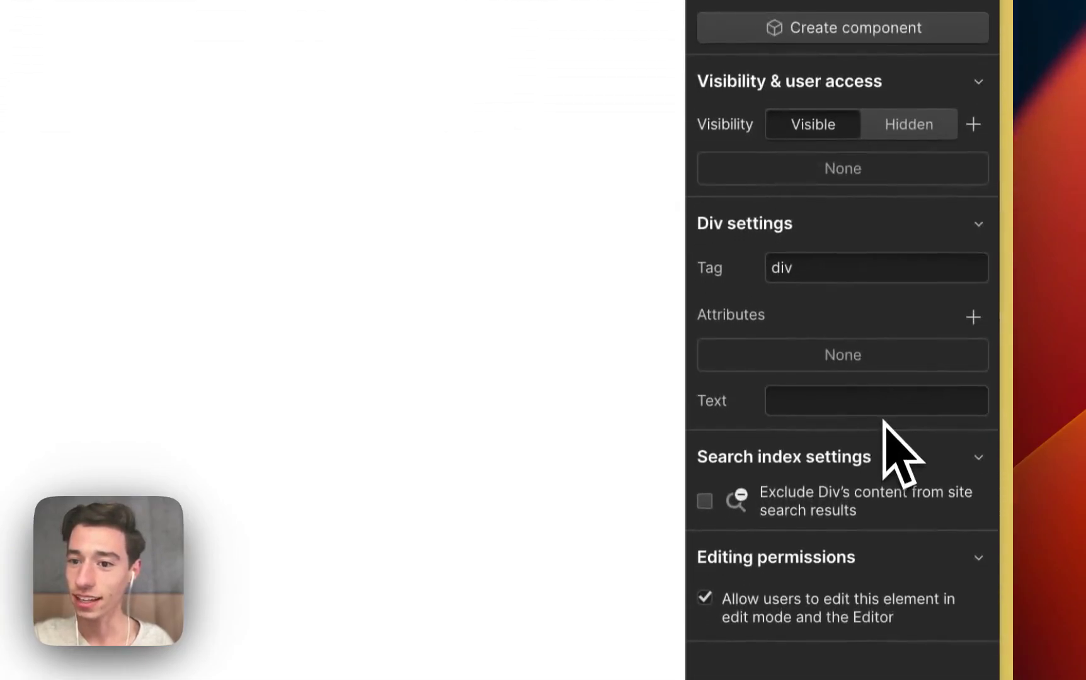
pyautogui.click(817, 275)
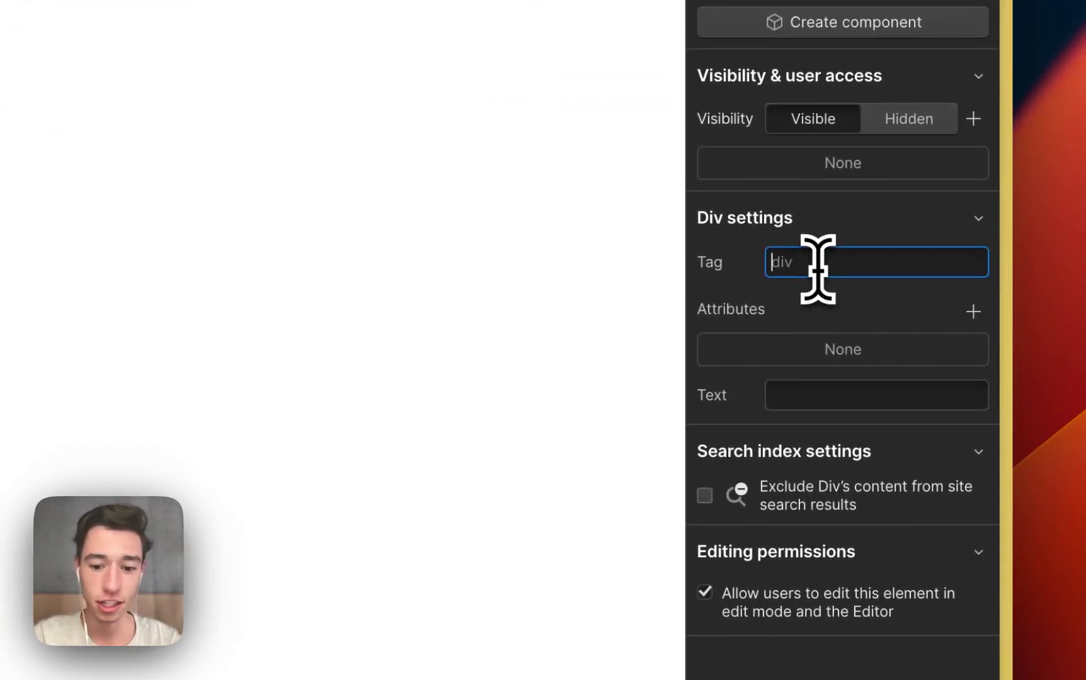
pyautogui.write('in')
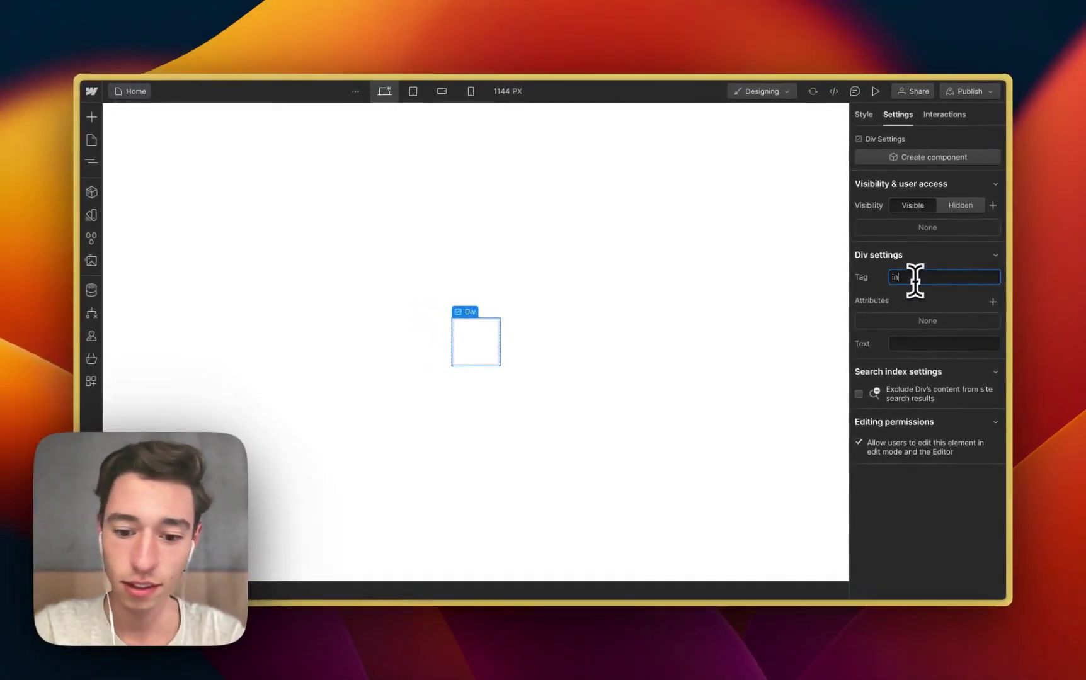
pyautogui.press('BackSpace')
pyautogui.press('BackSpace')
pyautogui.click(914, 260)
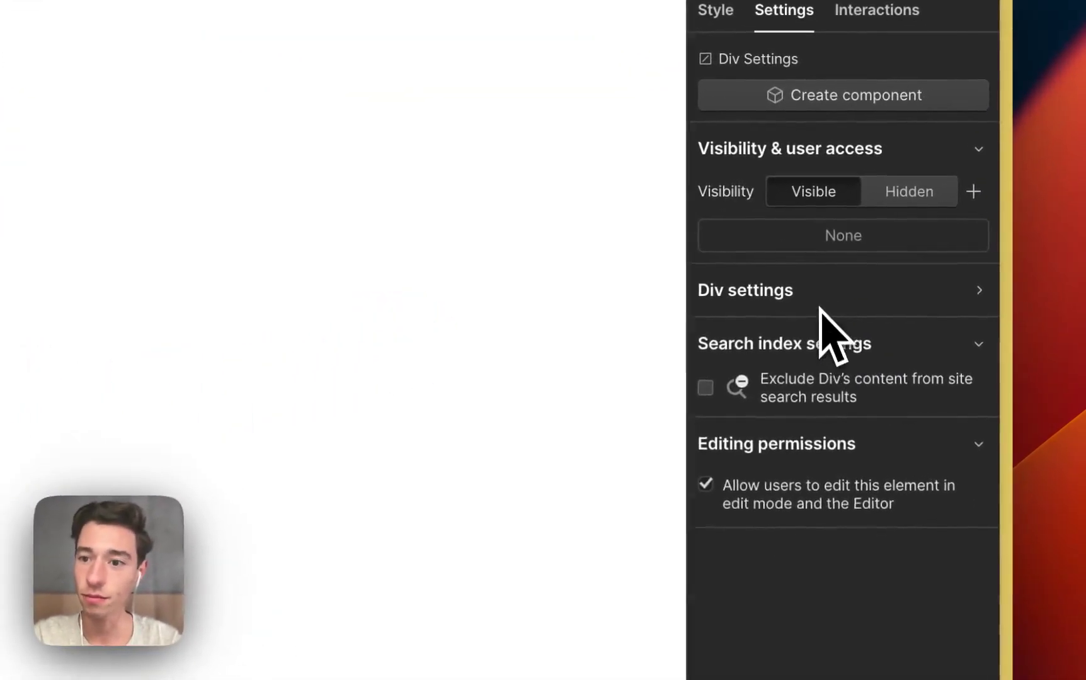
pyautogui.click(820, 307)
pyautogui.click(813, 335)
pyautogui.write('d')
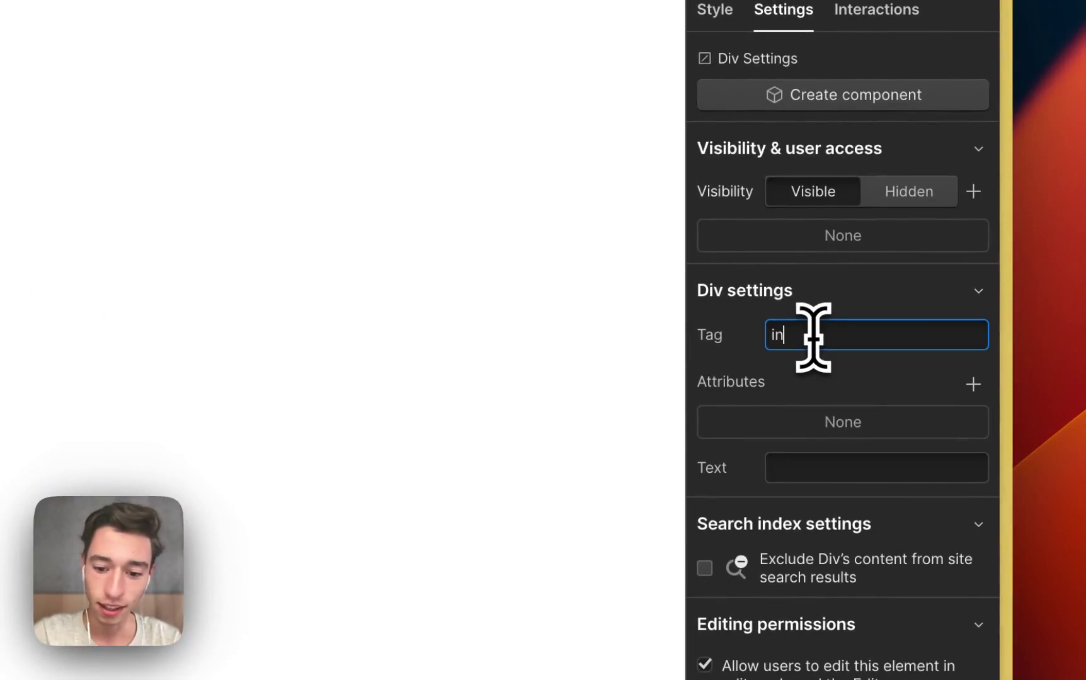
pyautogui.write('input')
pyautogui.press('Return')
pyautogui.click(863, 296)
pyautogui.click(856, 302)
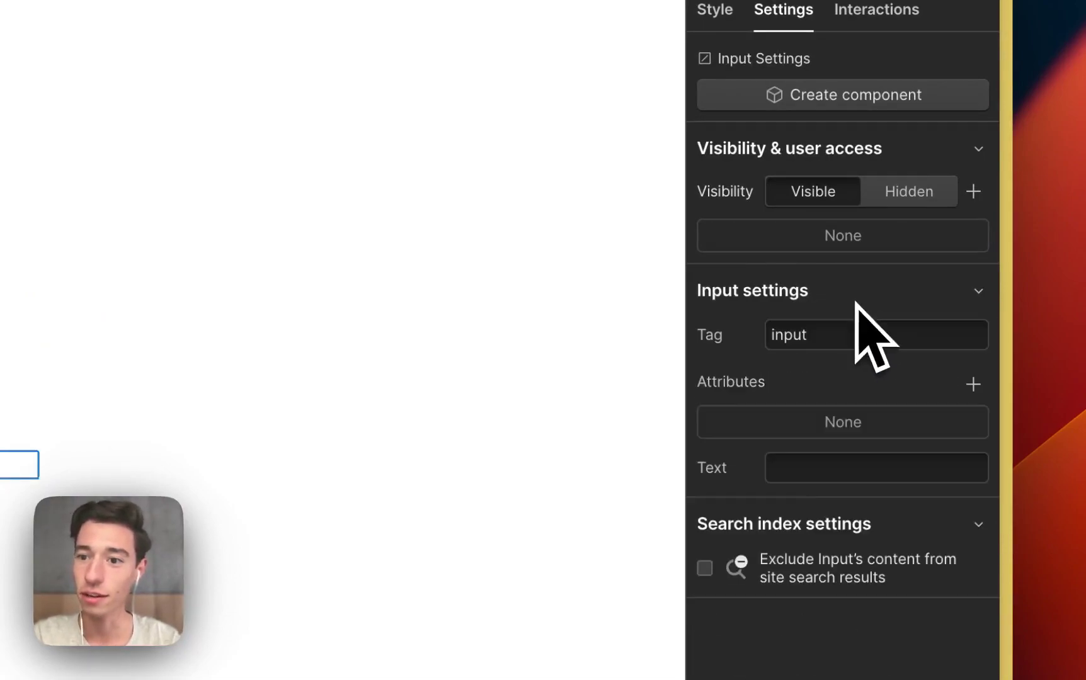
# - Add an attribute named type with value date to the input
pyautogui.click(973, 385)
pyautogui.write('typ')
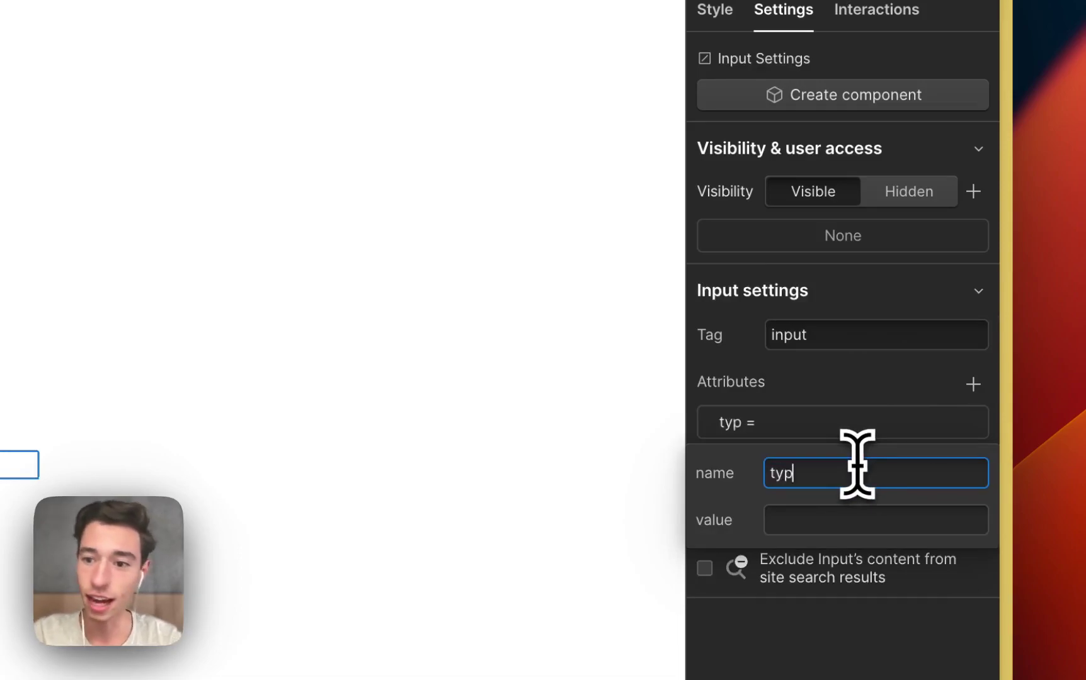
pyautogui.write('e')
pyautogui.click(816, 519)
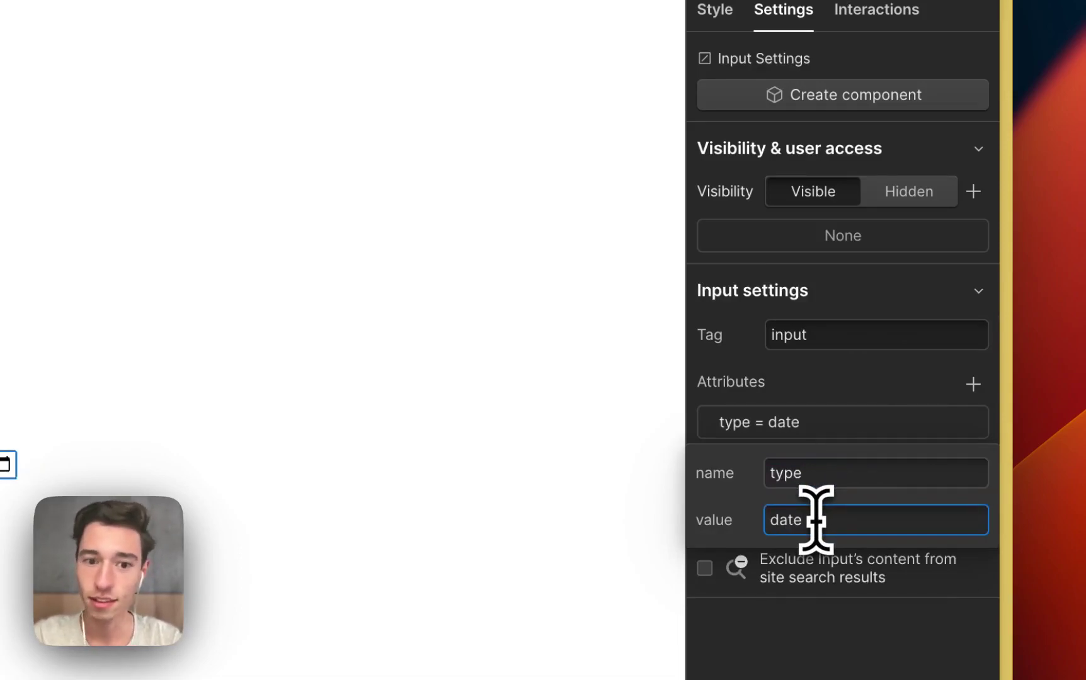
pyautogui.click(897, 426)
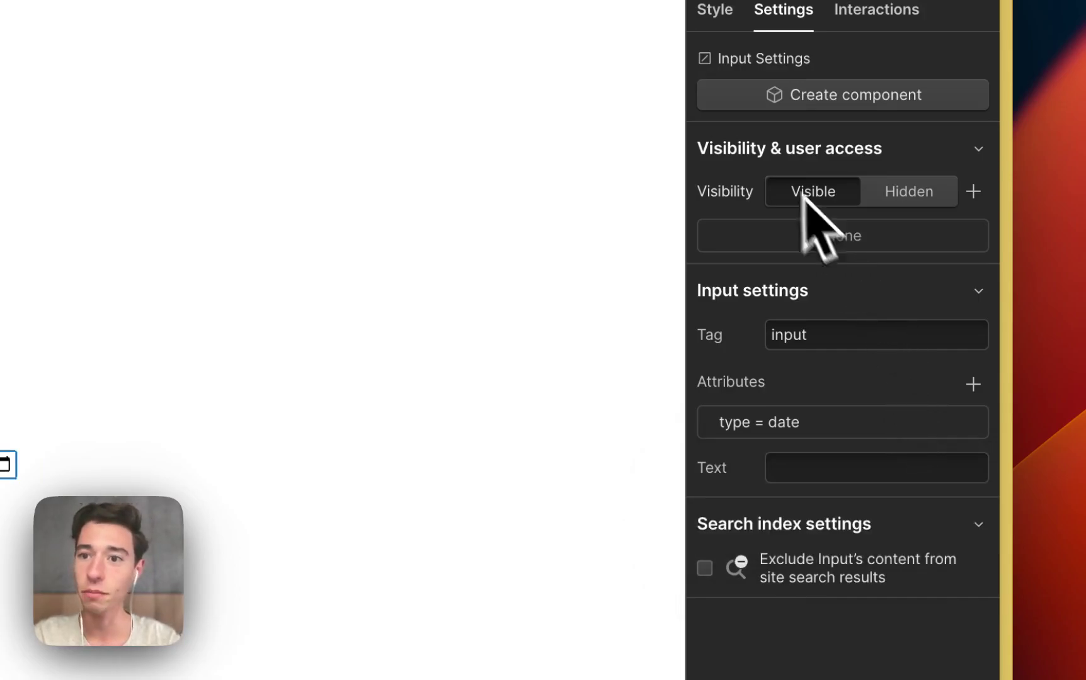
# - Set the date input's top padding to 0.5rem in the Style tab
pyautogui.click(715, 10)
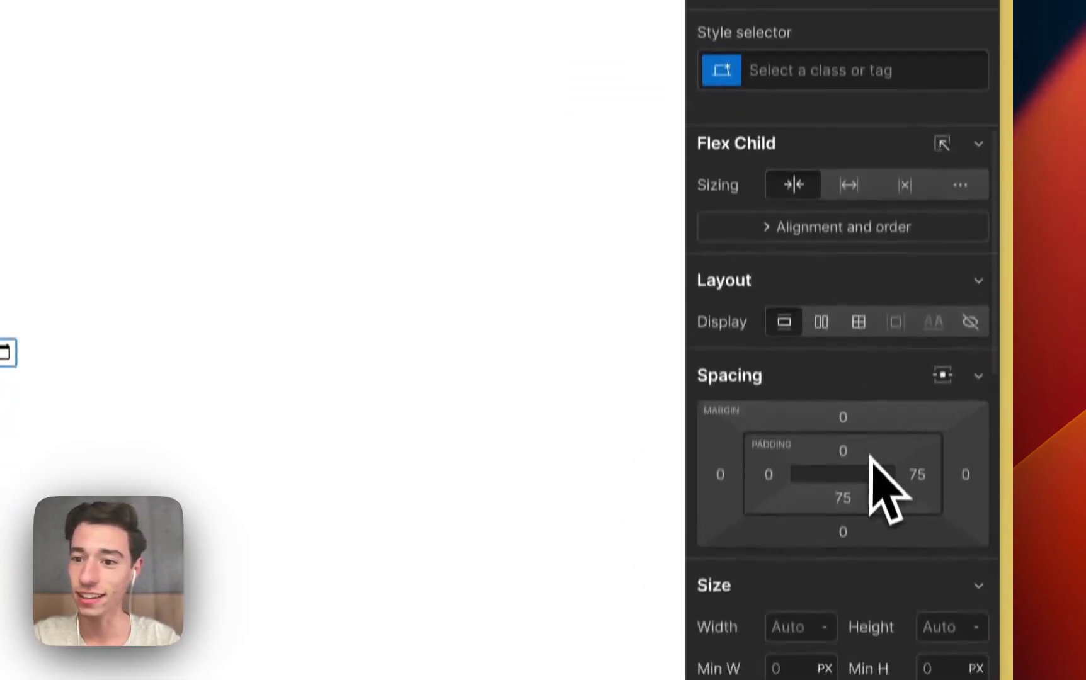
pyautogui.scroll(-3, 872, 458)
pyautogui.click(844, 256)
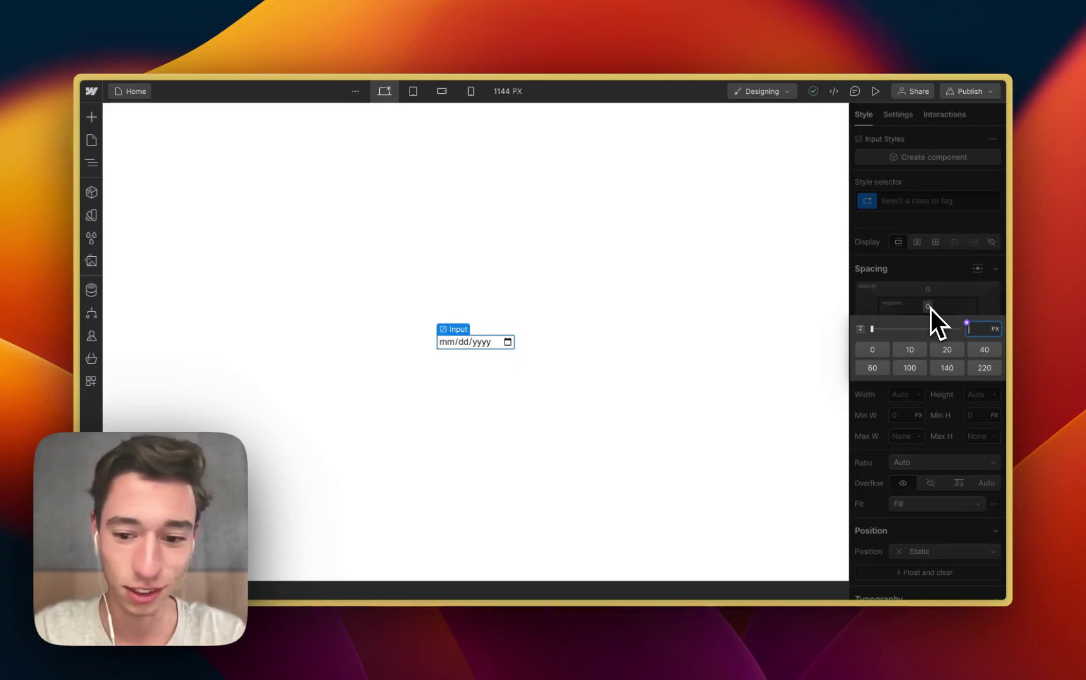
pyautogui.write('0')
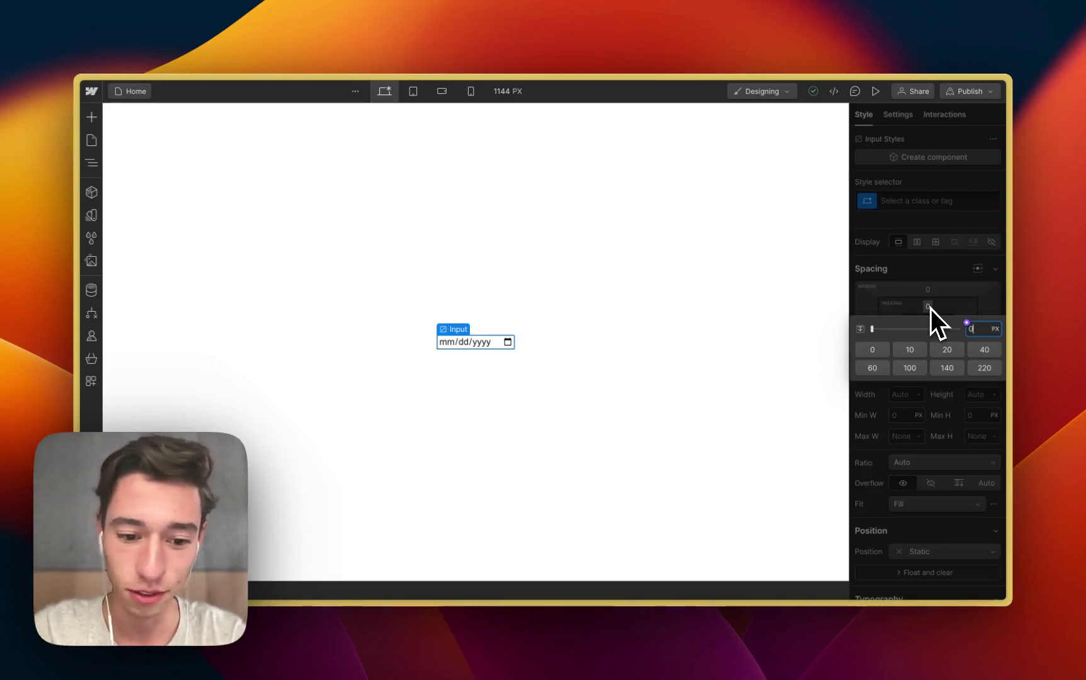
pyautogui.write('.5rem')
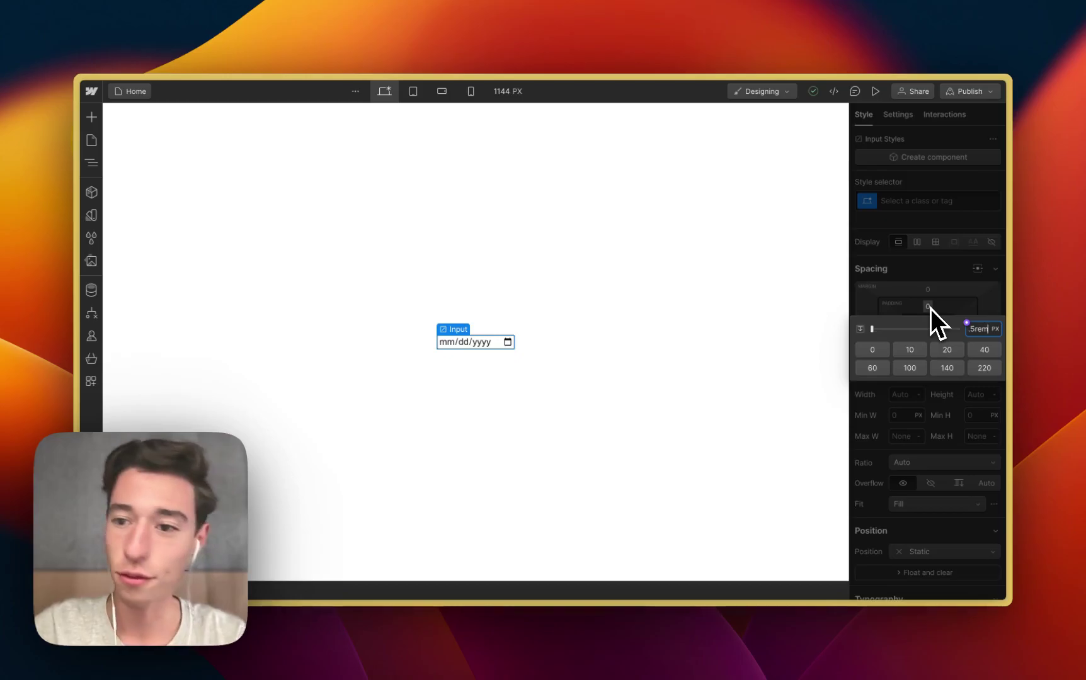
pyautogui.press('Return')
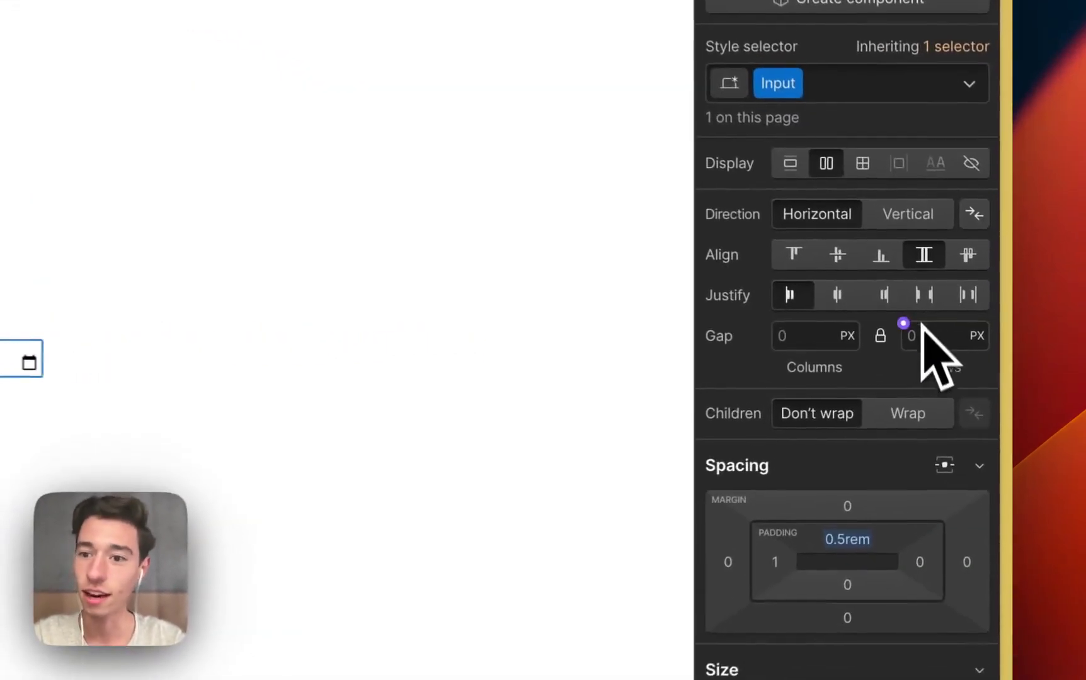
# - Apply the same 0.5rem padding to the right, bottom and left sides
pyautogui.scroll(-10, 945, 488)
pyautogui.scroll(6, 933, 315)
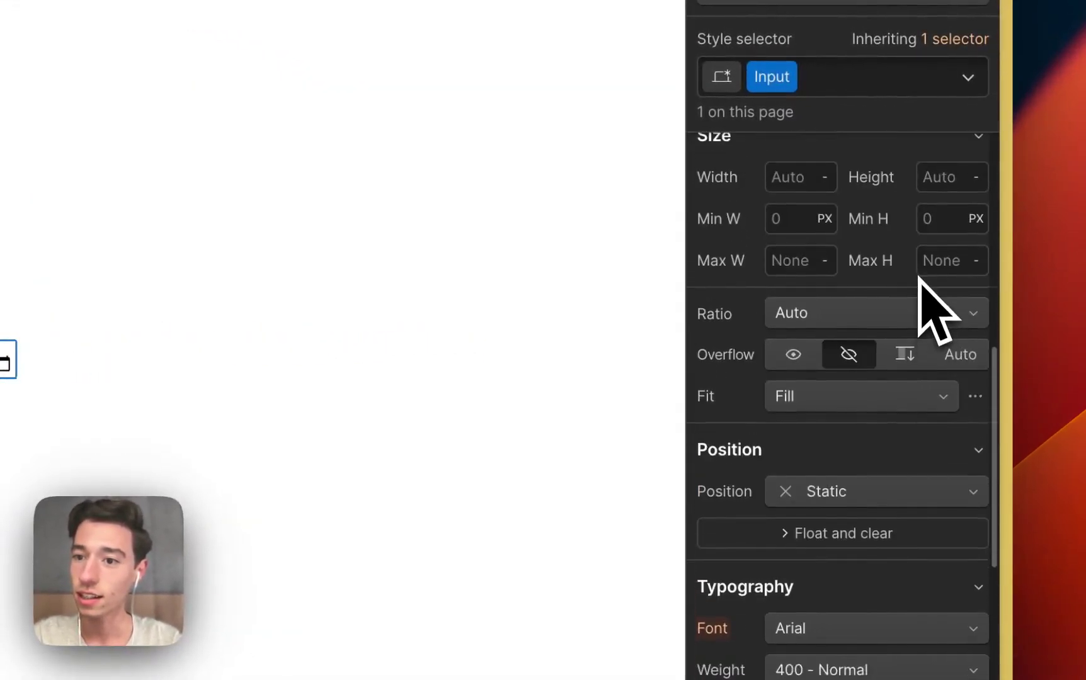
pyautogui.click(917, 212)
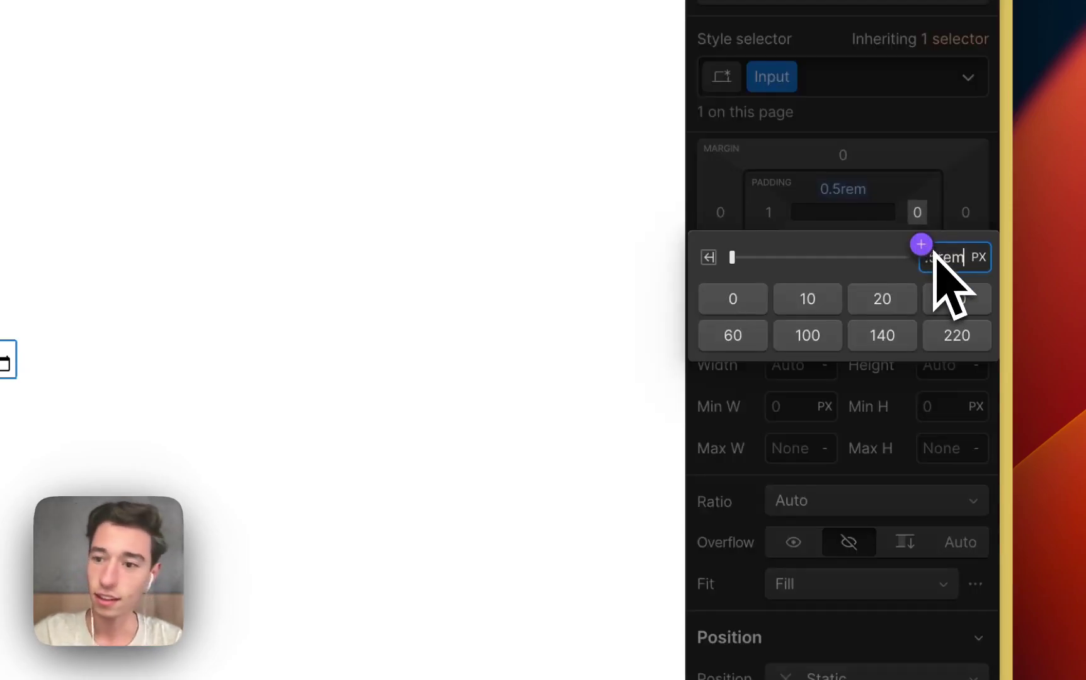
pyautogui.press('Return')
pyautogui.click(842, 236)
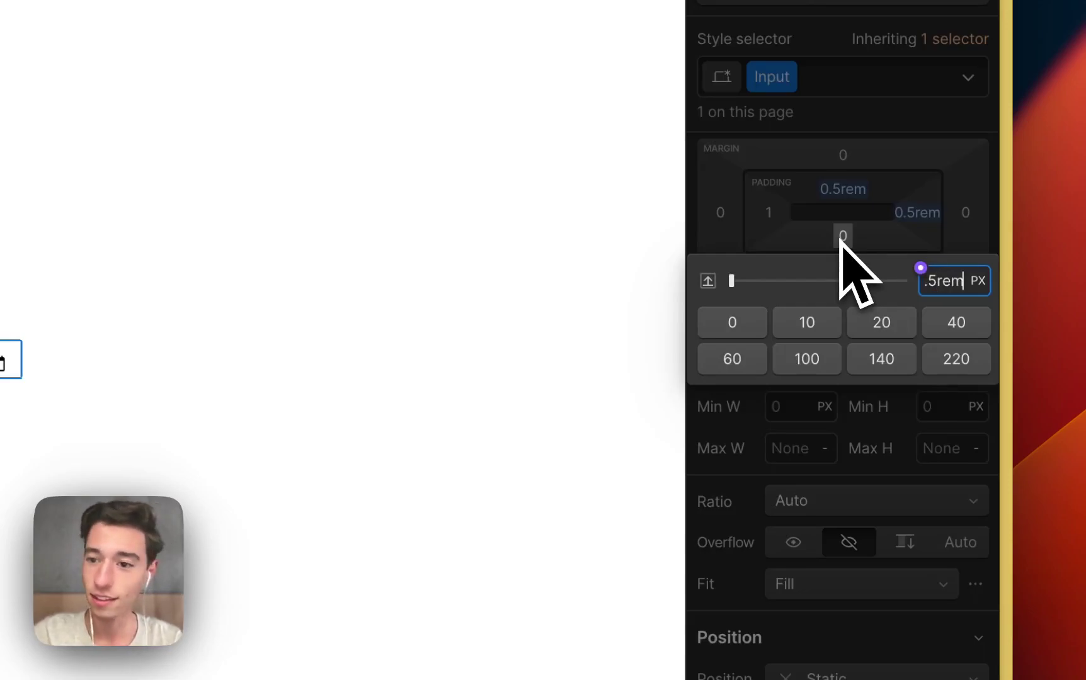
pyautogui.press('Return')
pyautogui.click(769, 212)
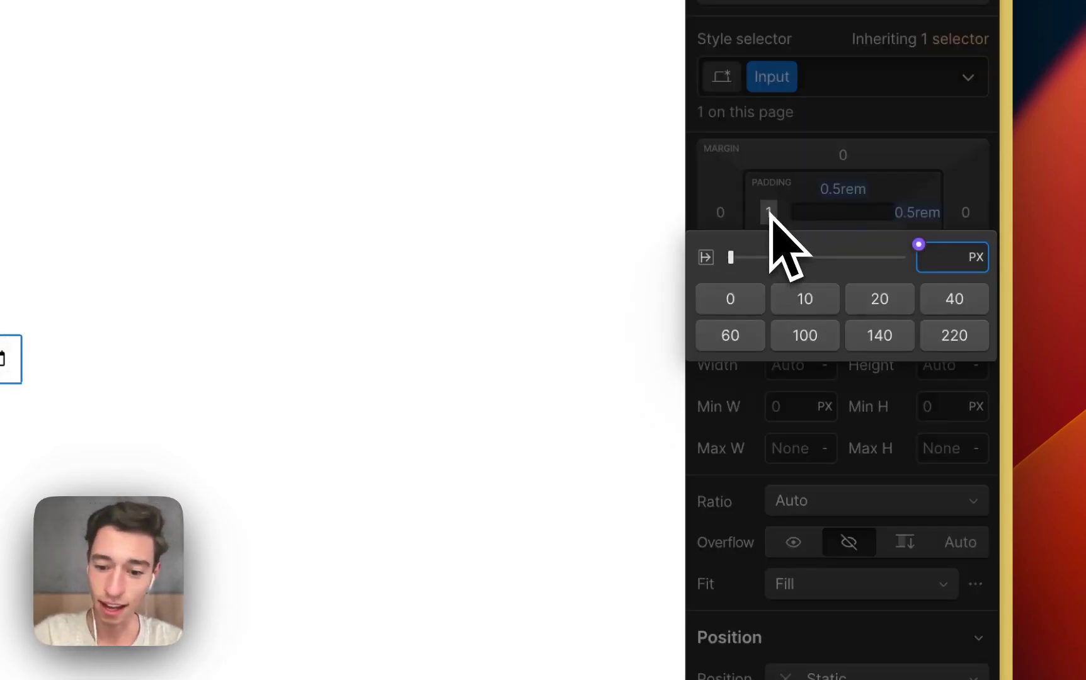
pyautogui.press('Return')
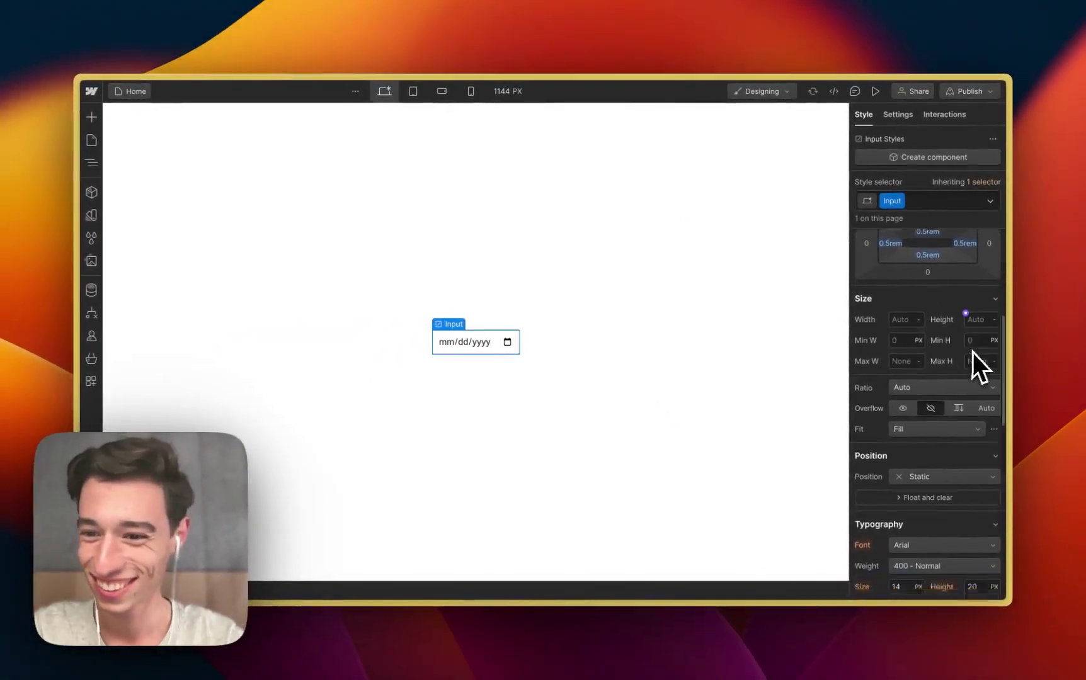
# - Set the input's background colour to a light lavender (#d6dbff) in the colour picker
pyautogui.scroll(-10, 974, 352)
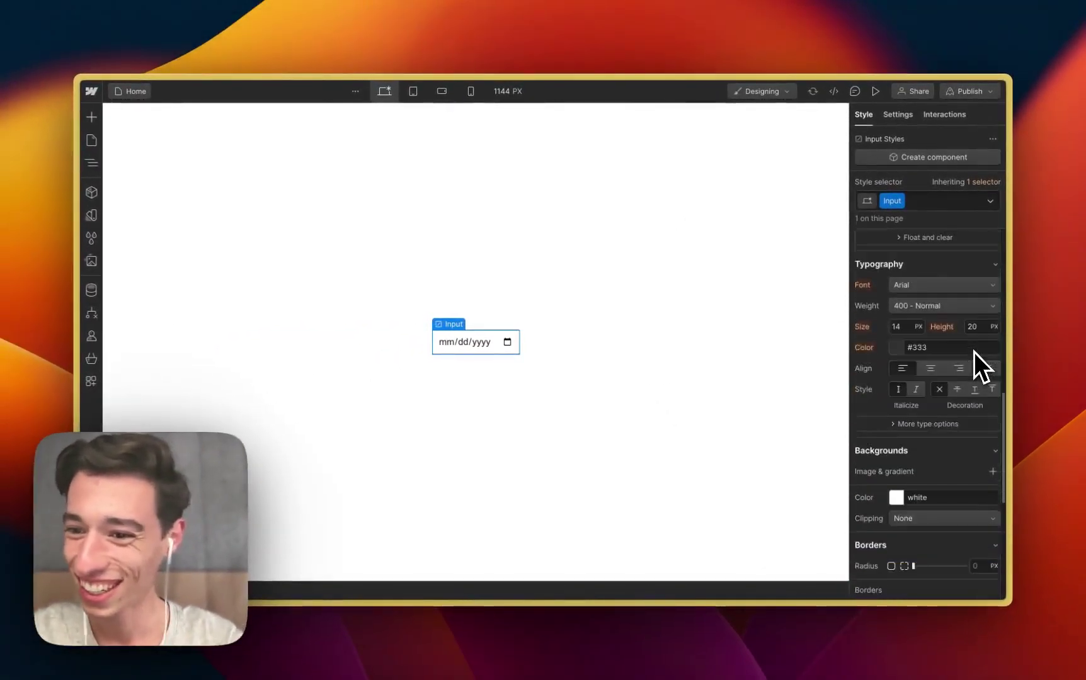
pyautogui.scroll(2, 976, 363)
pyautogui.click(831, 302)
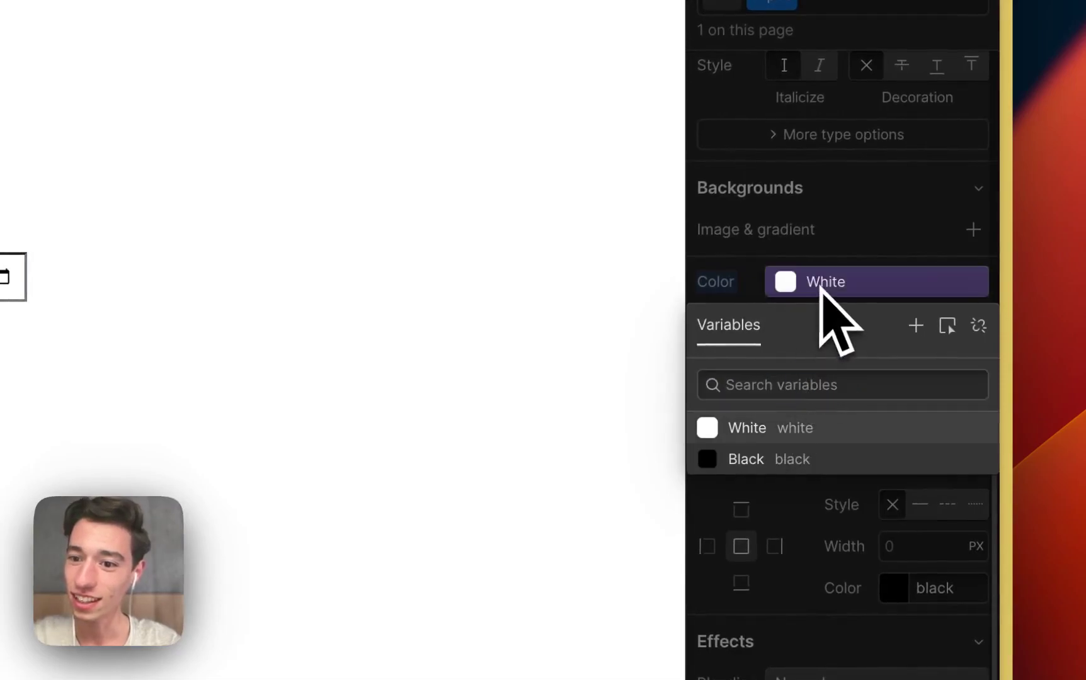
pyautogui.click(819, 291)
pyautogui.click(795, 283)
pyautogui.click(795, 283)
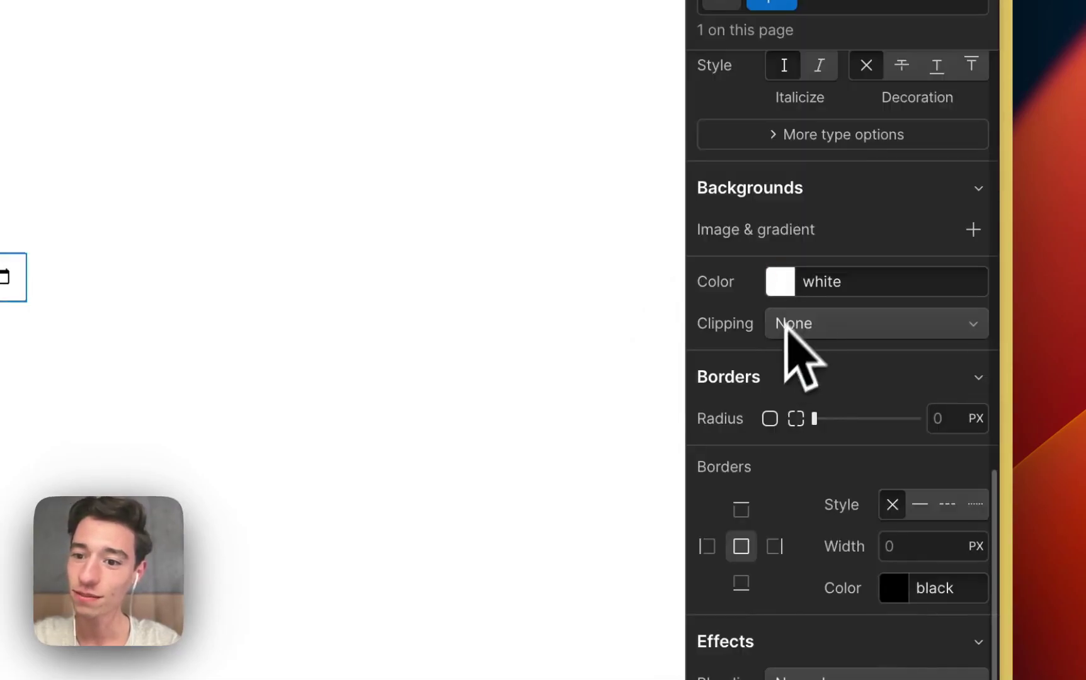
pyautogui.click(791, 291)
pyautogui.moveTo(787, 333); pyautogui.dragTo(696, 316)
pyautogui.click(961, 470)
pyautogui.moveTo(964, 434); pyautogui.dragTo(879, 334)
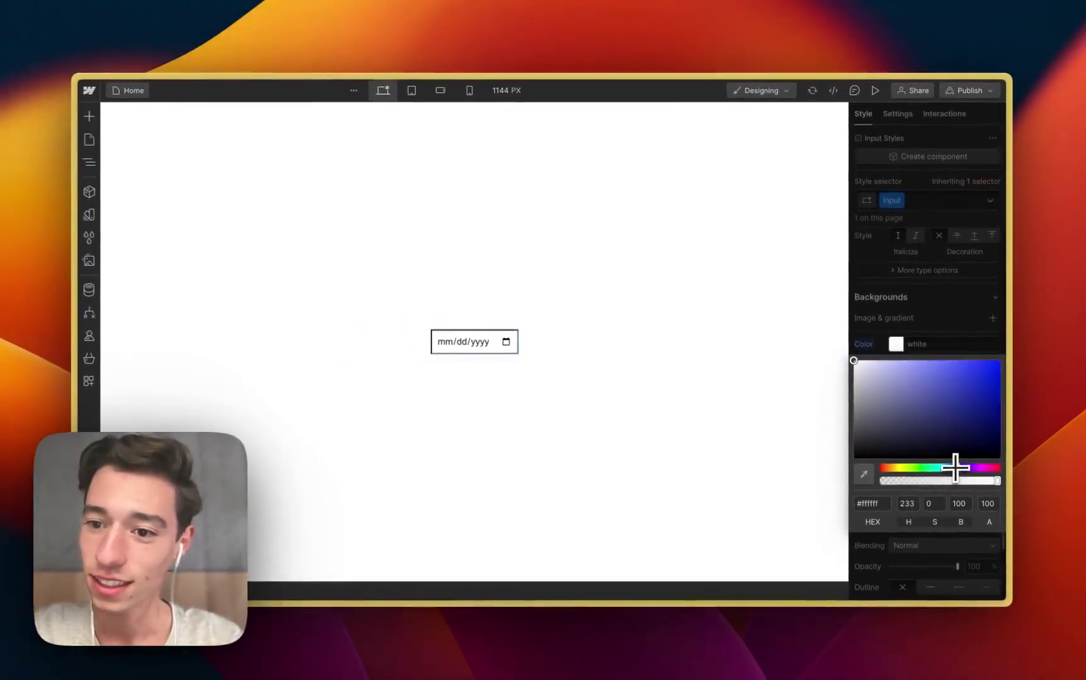
pyautogui.click(930, 343)
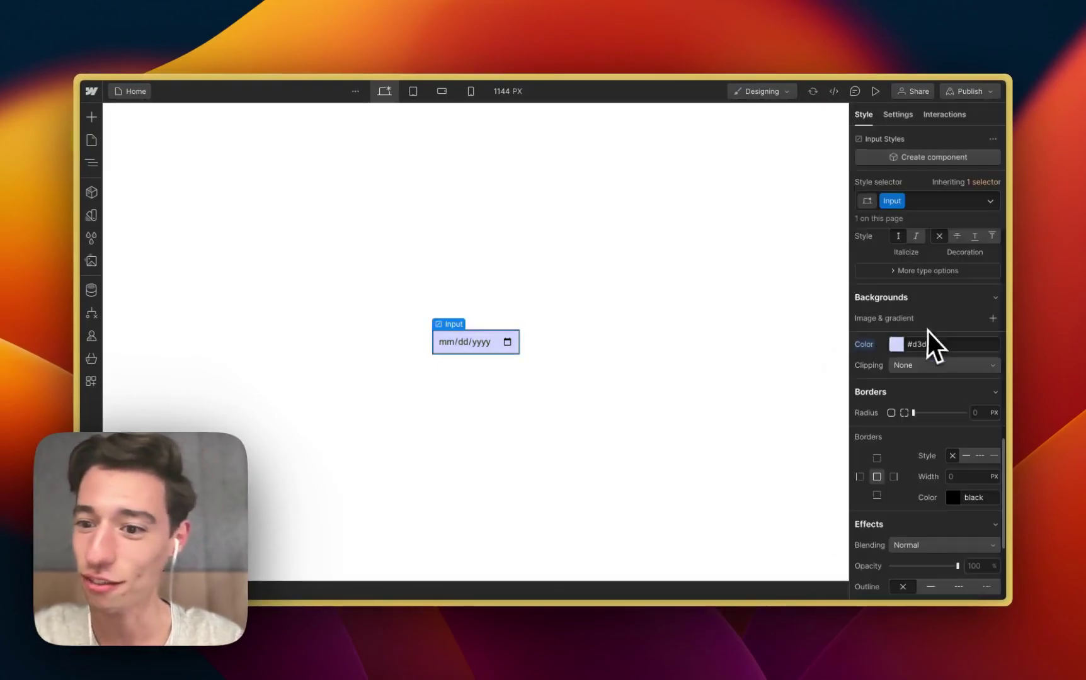
pyautogui.scroll(-4, 948, 361)
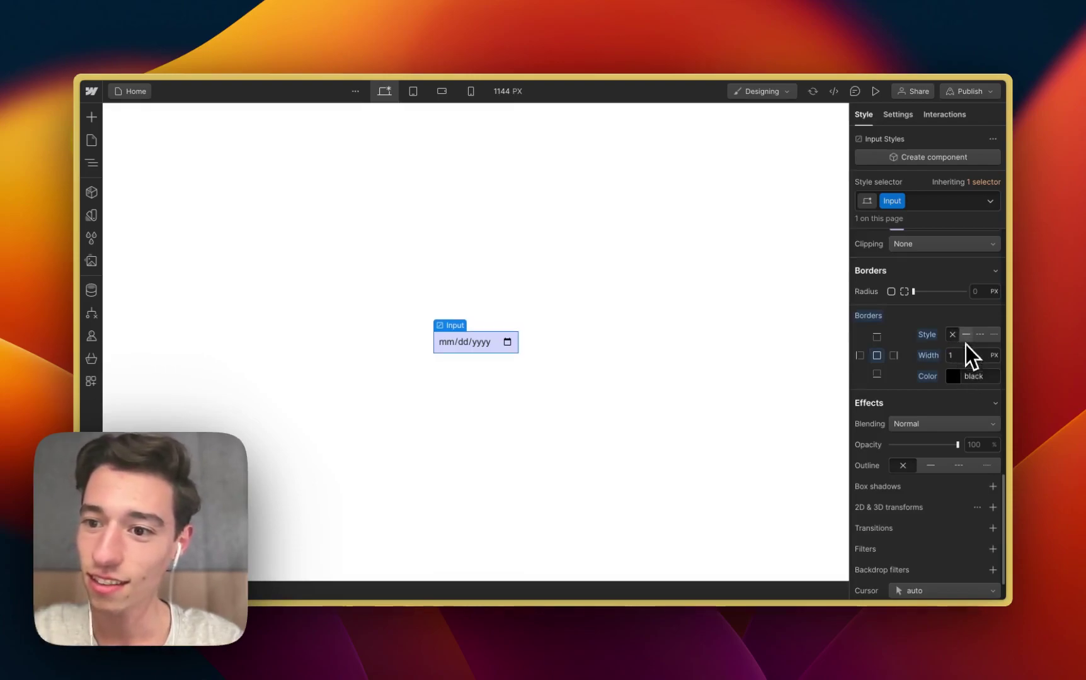
# - Give the input's border a blue colour from the Borders colour picker
pyautogui.click(949, 376)
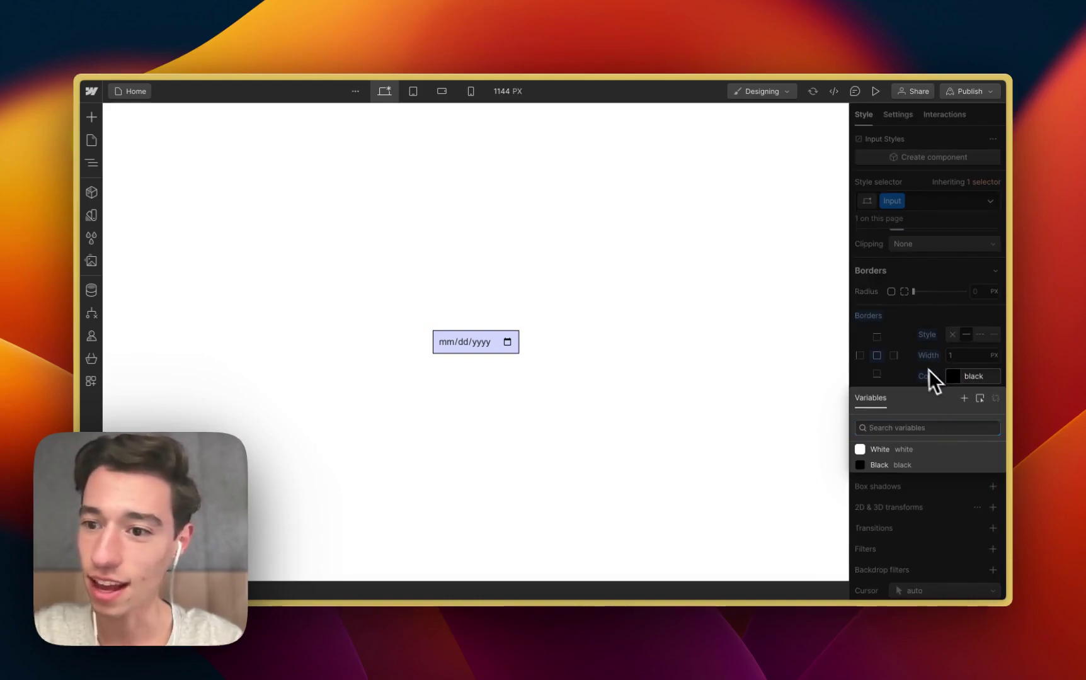
pyautogui.click(931, 371)
pyautogui.scroll(-2, 957, 374)
pyautogui.click(954, 343)
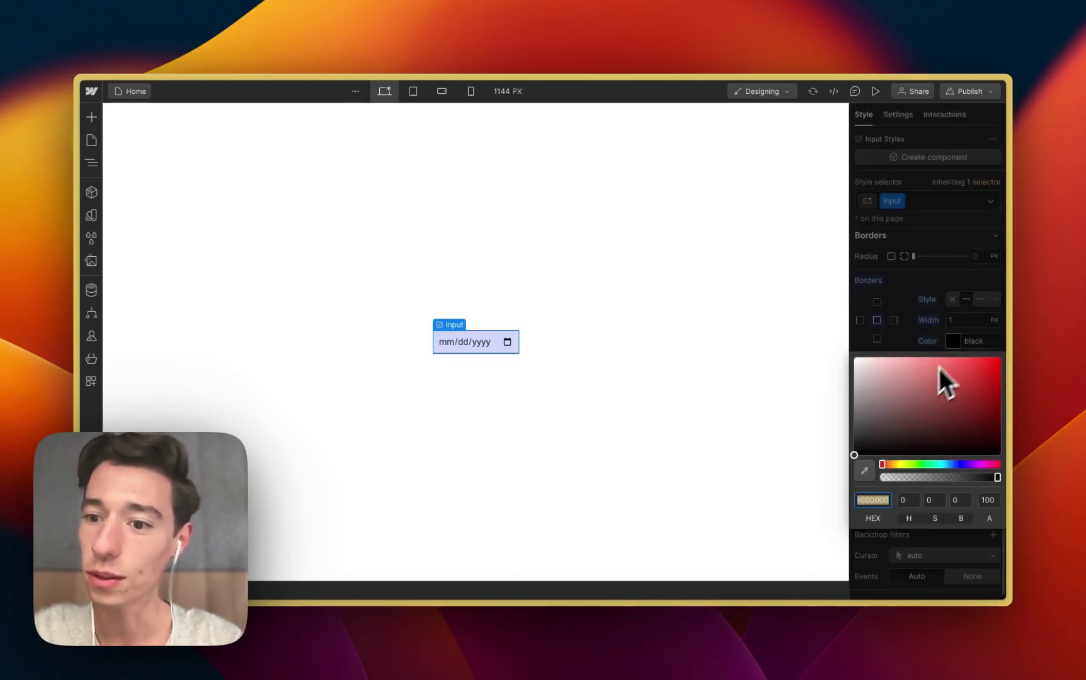
pyautogui.click(957, 464)
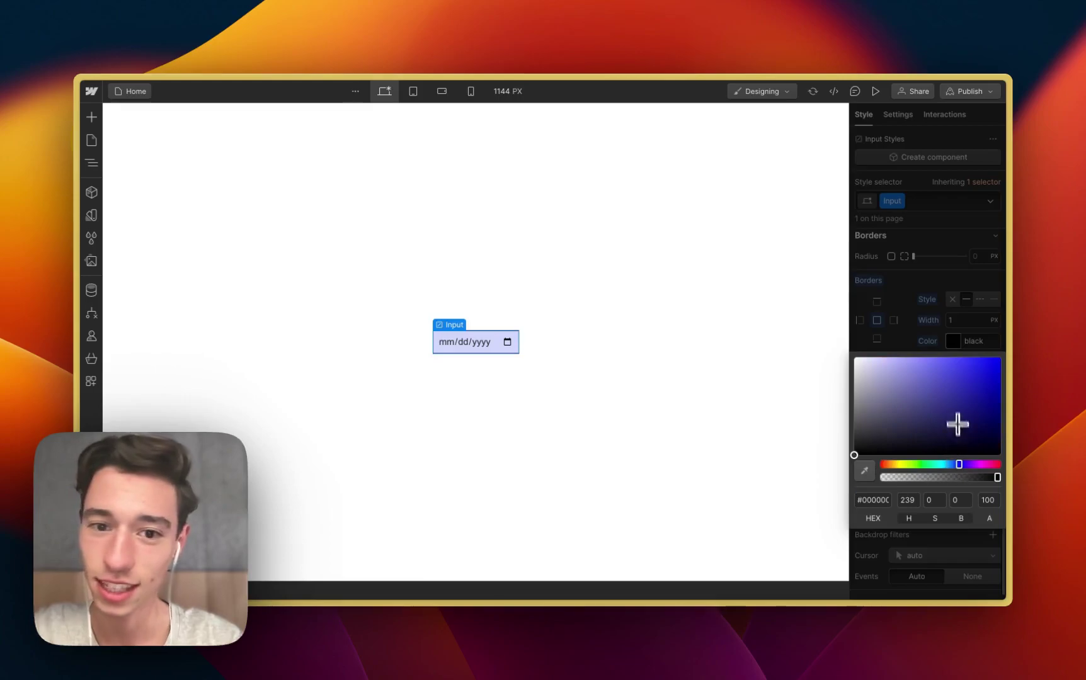
pyautogui.click(955, 408)
pyautogui.click(953, 328)
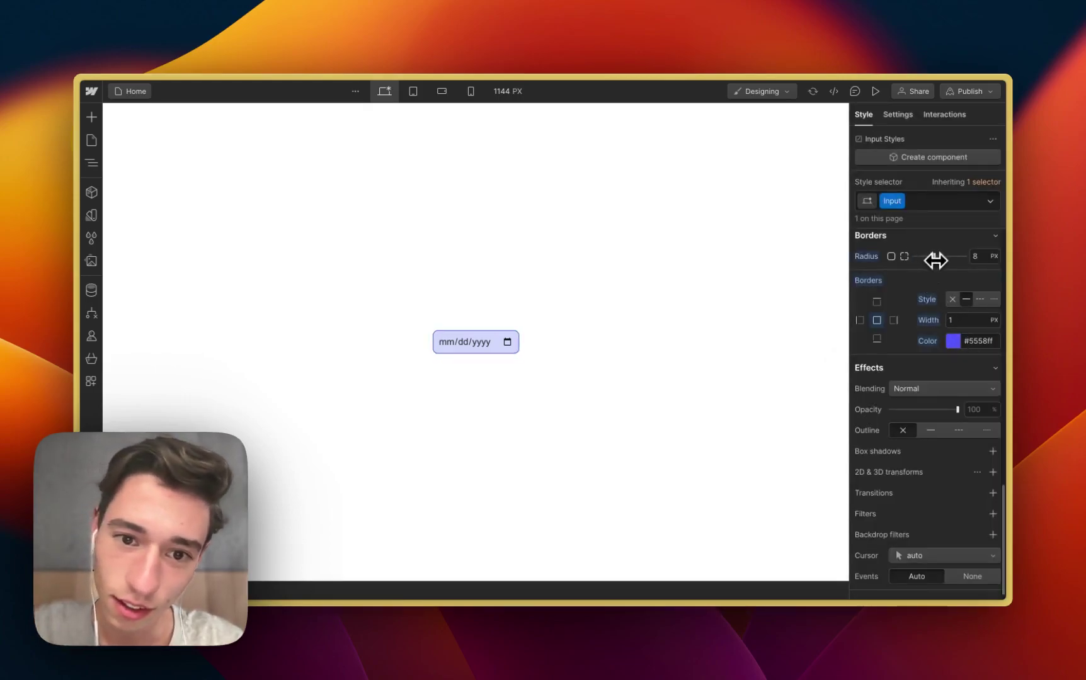
# - Lighten the border colour to #8e90ff and reselect the date input
pyautogui.click(954, 344)
pyautogui.click(957, 343)
pyautogui.click(958, 343)
pyautogui.moveTo(965, 364)
pyautogui.mouseDown()
pyautogui.moveTo(921, 371)
pyautogui.moveTo(922, 351)
pyautogui.mouseUp()
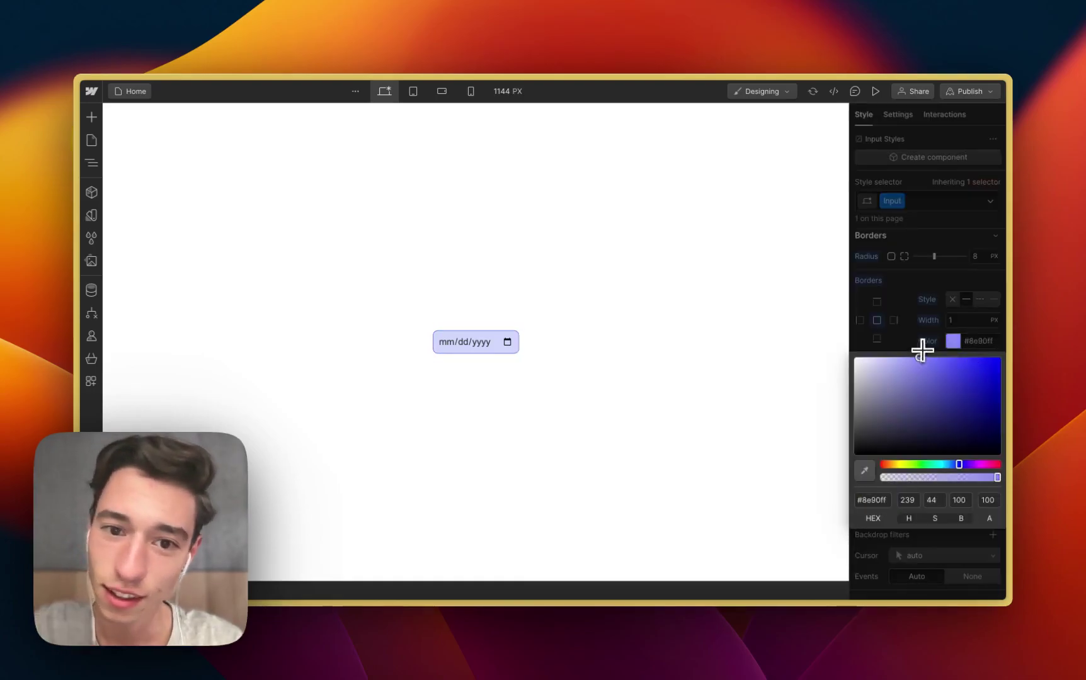
pyautogui.click(923, 340)
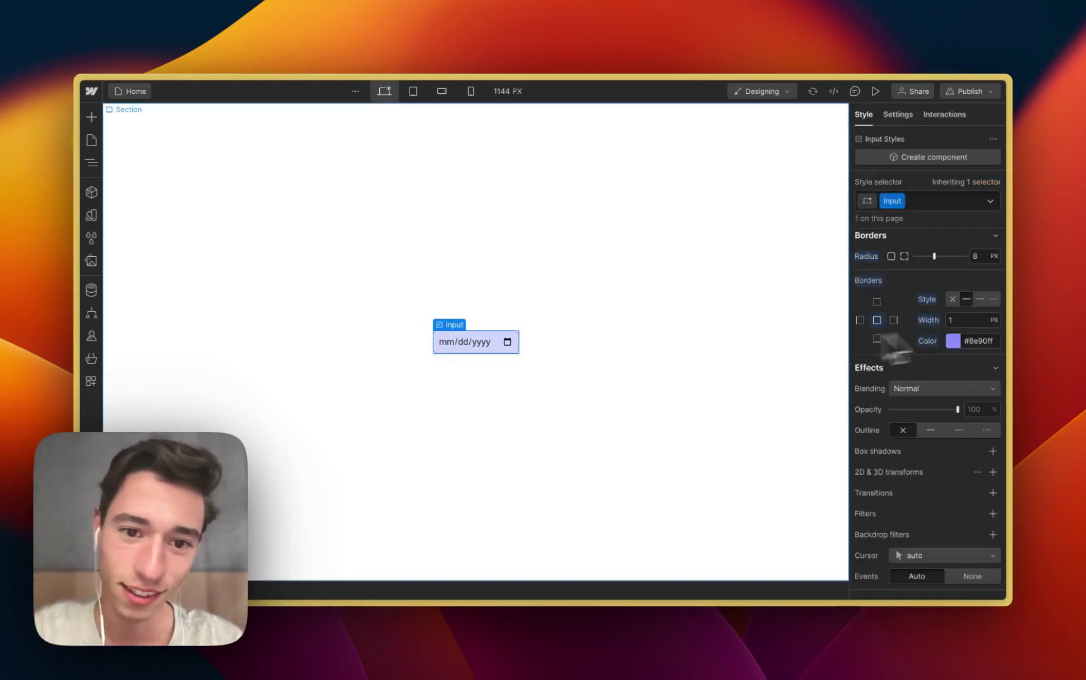
pyautogui.click(605, 354)
pyautogui.click(517, 347)
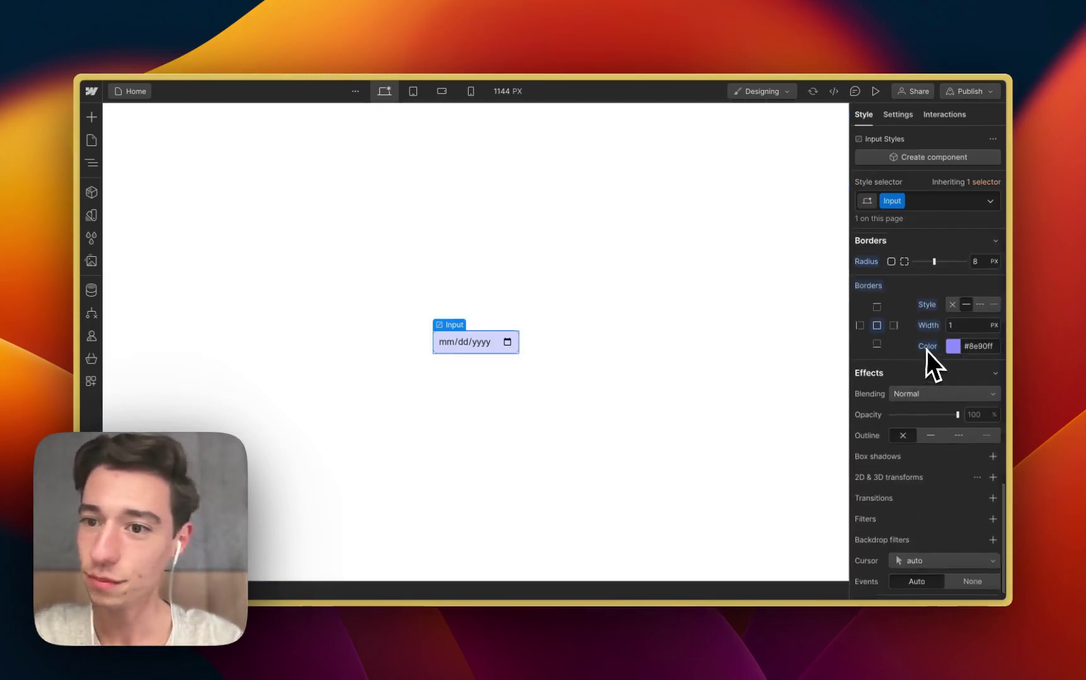
# - Try a white text colour in the Typography colour picker
pyautogui.scroll(3, 927, 350)
pyautogui.scroll(5, 907, 303)
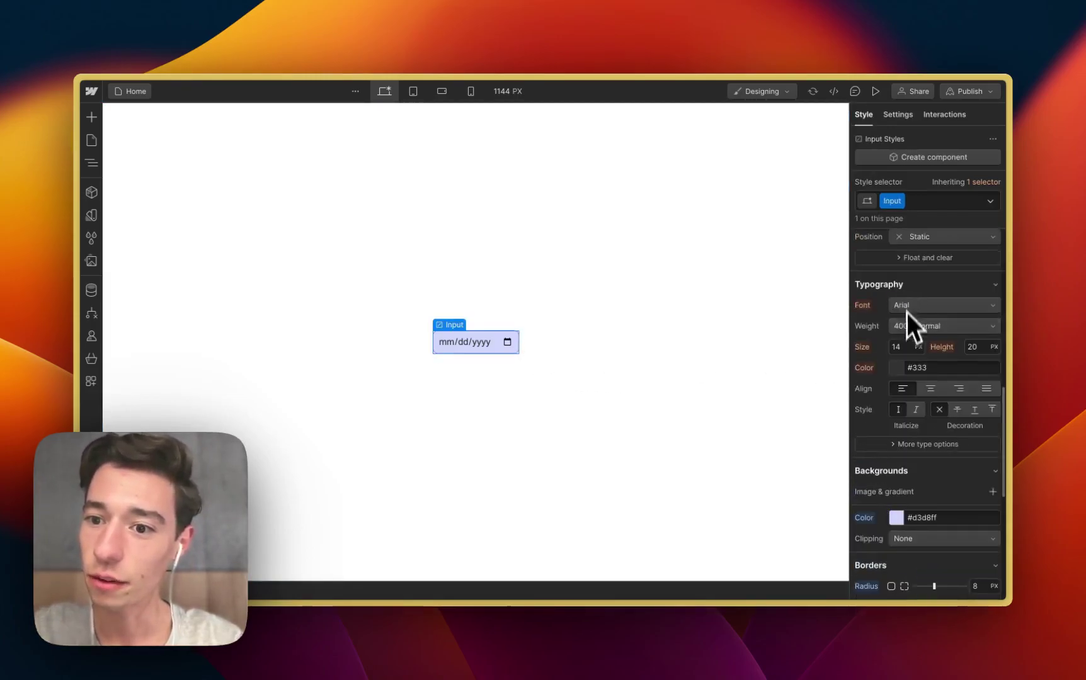
pyautogui.click(891, 364)
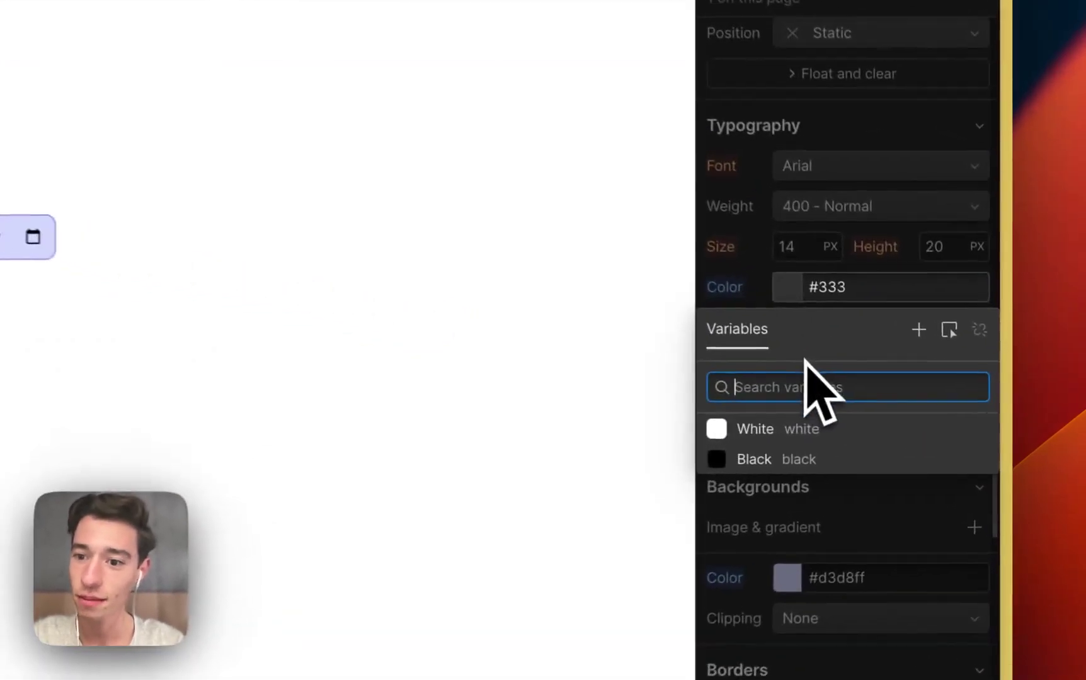
pyautogui.click(896, 367)
pyautogui.click(788, 289)
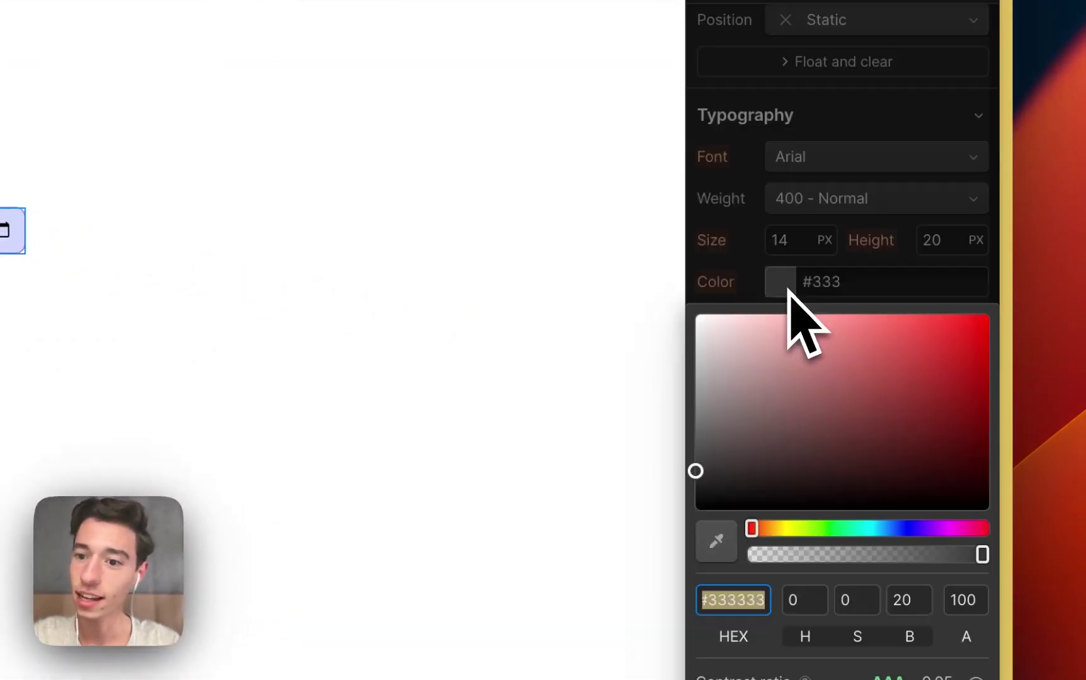
pyautogui.click(785, 346)
pyautogui.moveTo(646, 283); pyautogui.dragTo(591, 230)
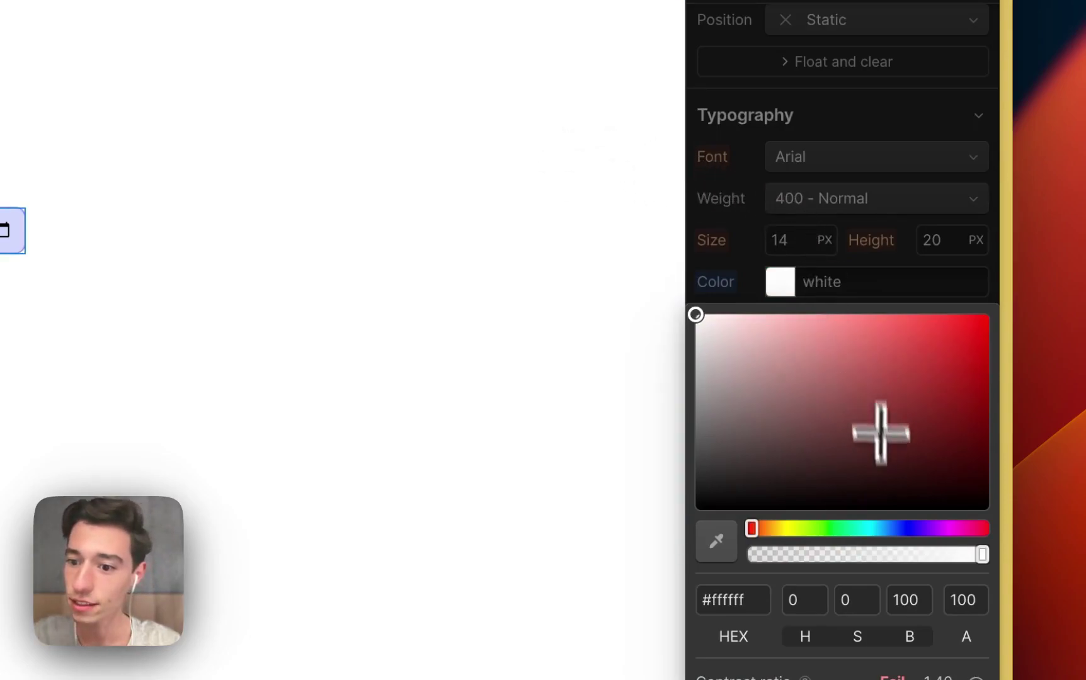
# - Change the input's text colour to dark navy #001b7a
pyautogui.scroll(-1, 882, 466)
pyautogui.click(898, 516)
pyautogui.moveTo(928, 380); pyautogui.dragTo(1007, 419)
pyautogui.click(872, 269)
pyautogui.click(851, 263)
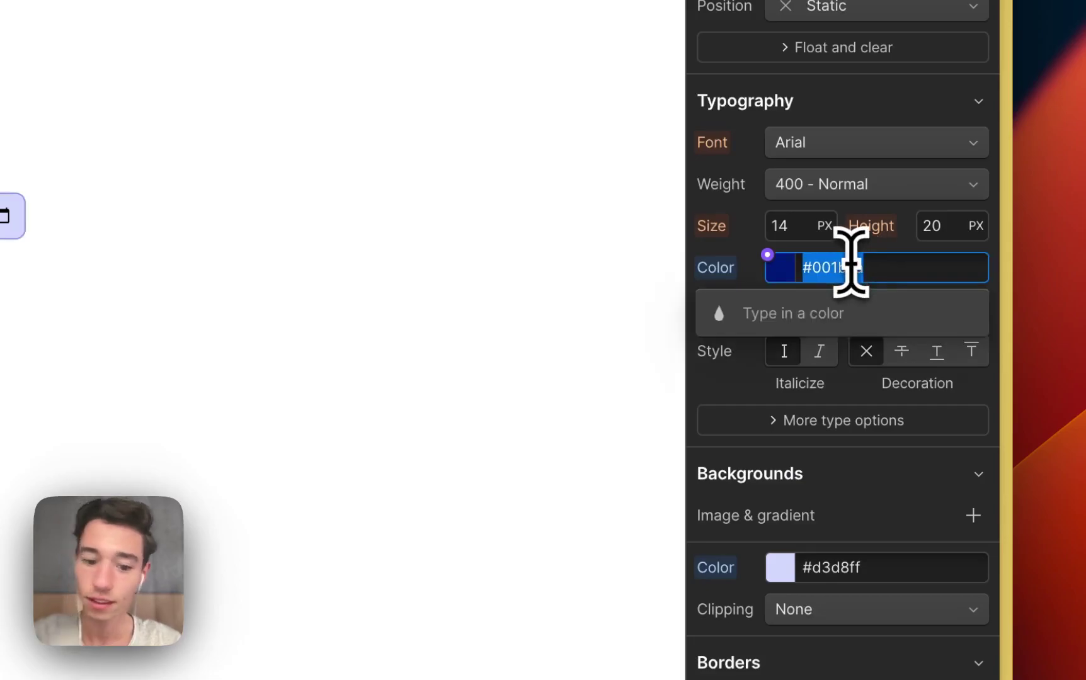
pyautogui.scroll(5, 787, 245)
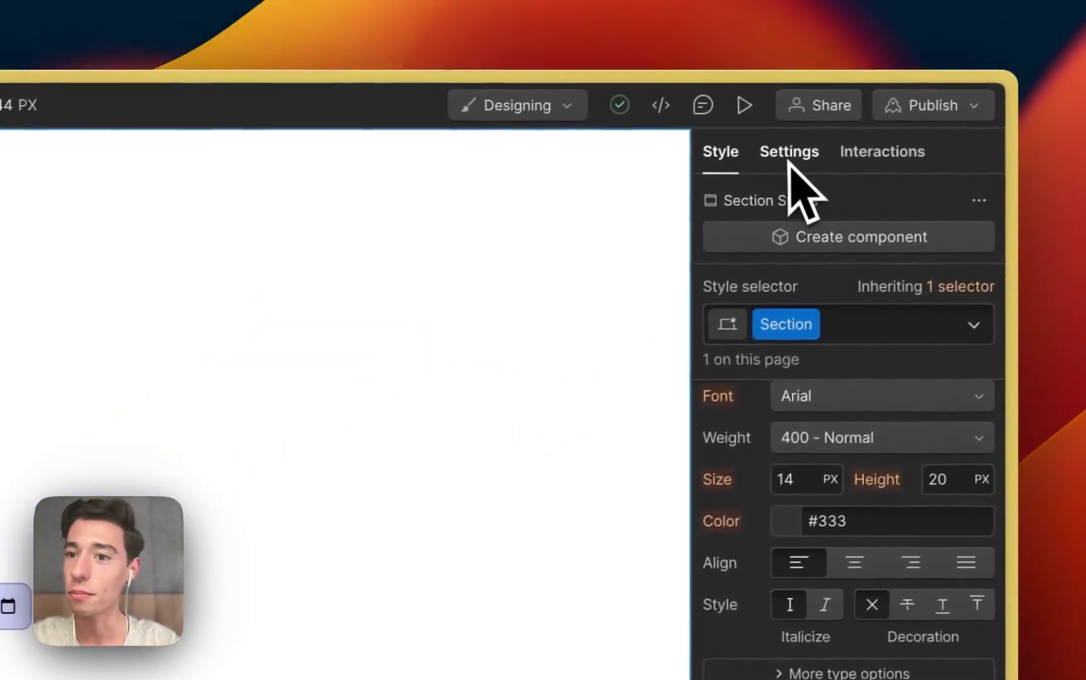
# - Add the custom attribute w-el with value inputDate in Settings
pyautogui.click(784, 154)
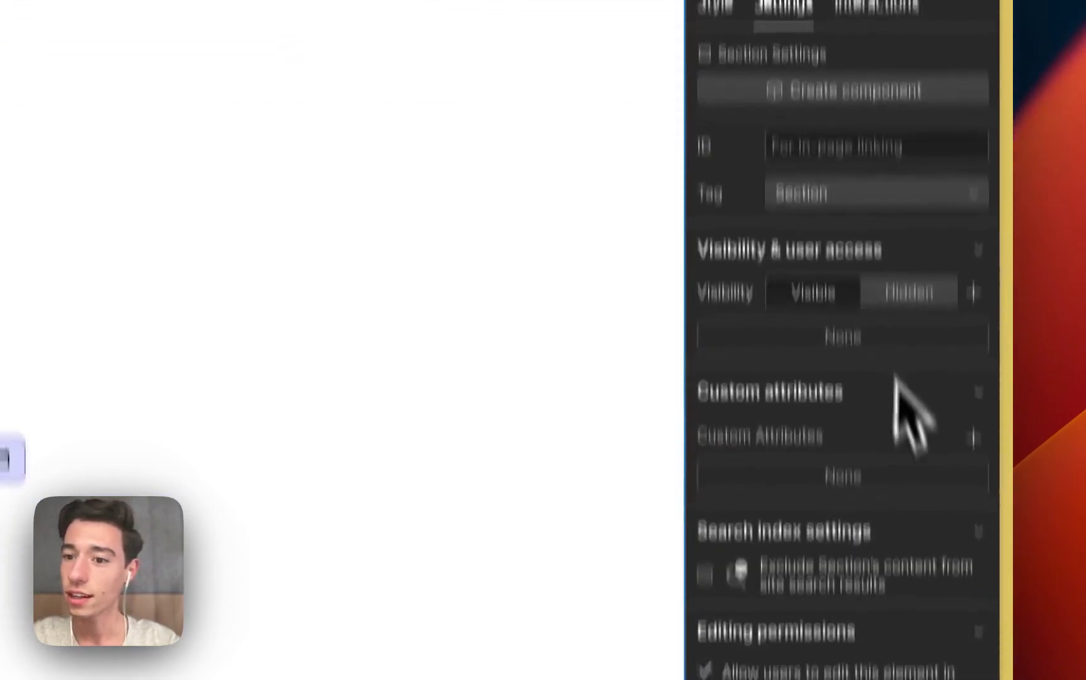
pyautogui.click(974, 588)
pyautogui.write('w')
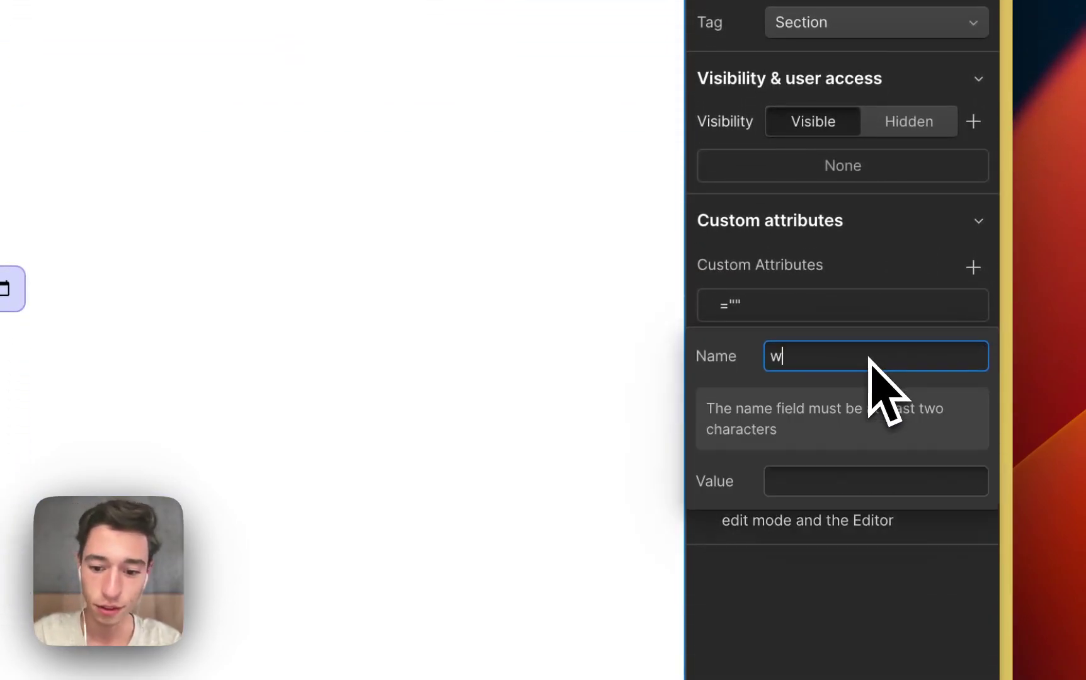
pyautogui.write('-el')
pyautogui.click(849, 408)
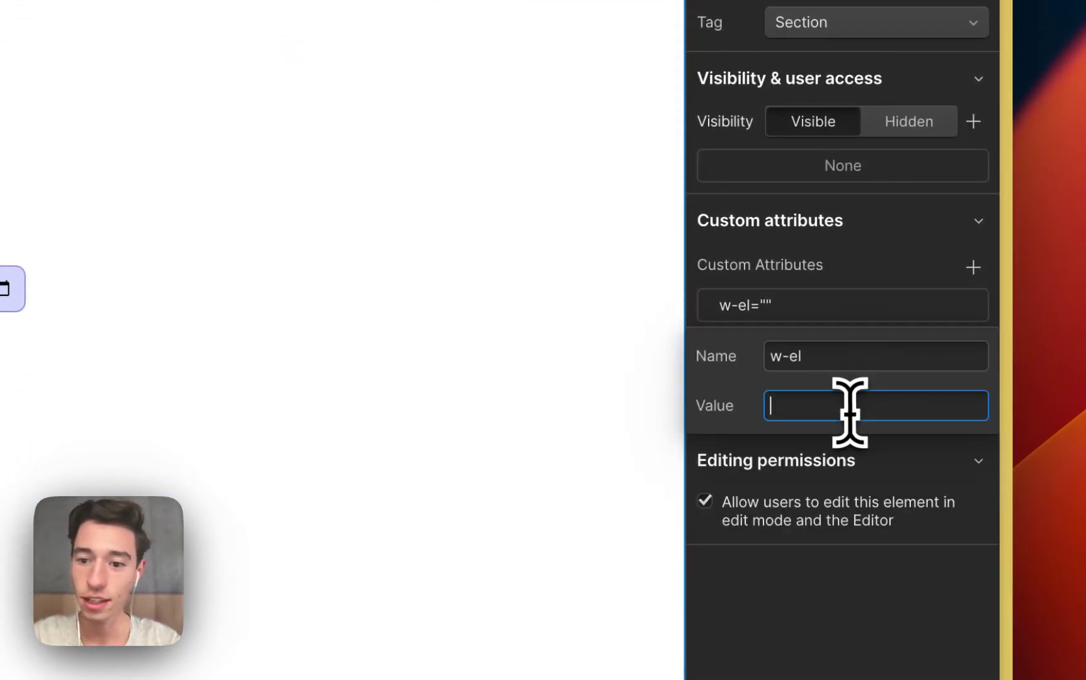
pyautogui.write('inpu')
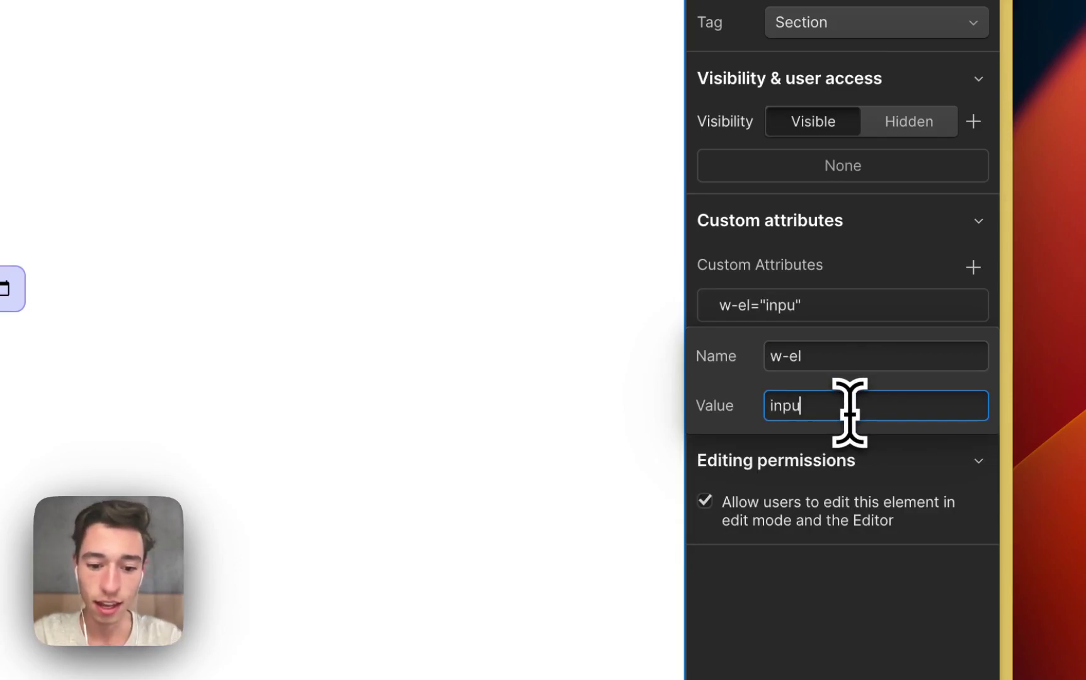
pyautogui.write('tDae')
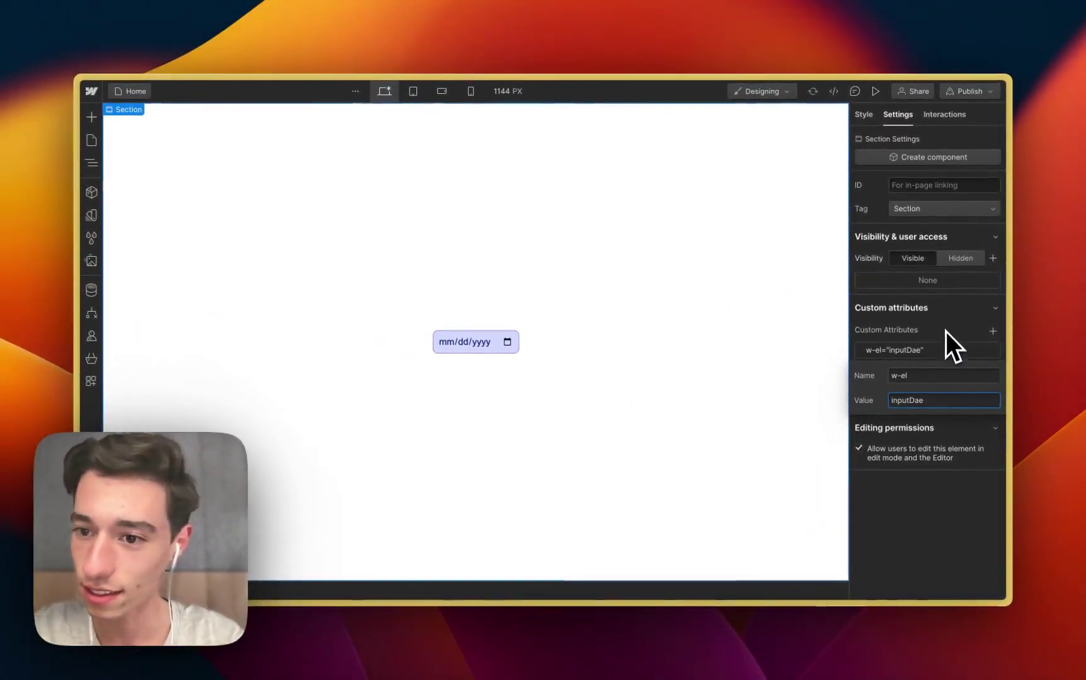
pyautogui.press('BackSpace')
pyautogui.write('te')
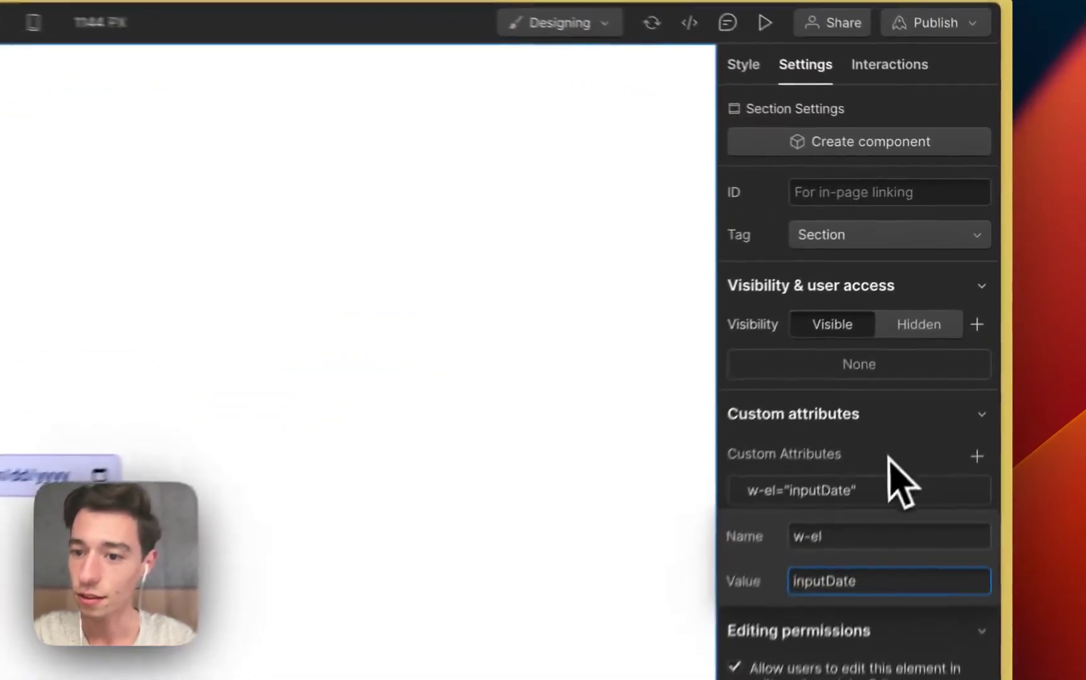
pyautogui.press('Return')
# - Publish the site to wized-date-picker.webflow.io, then close the publish dialog
pyautogui.click(932, 24)
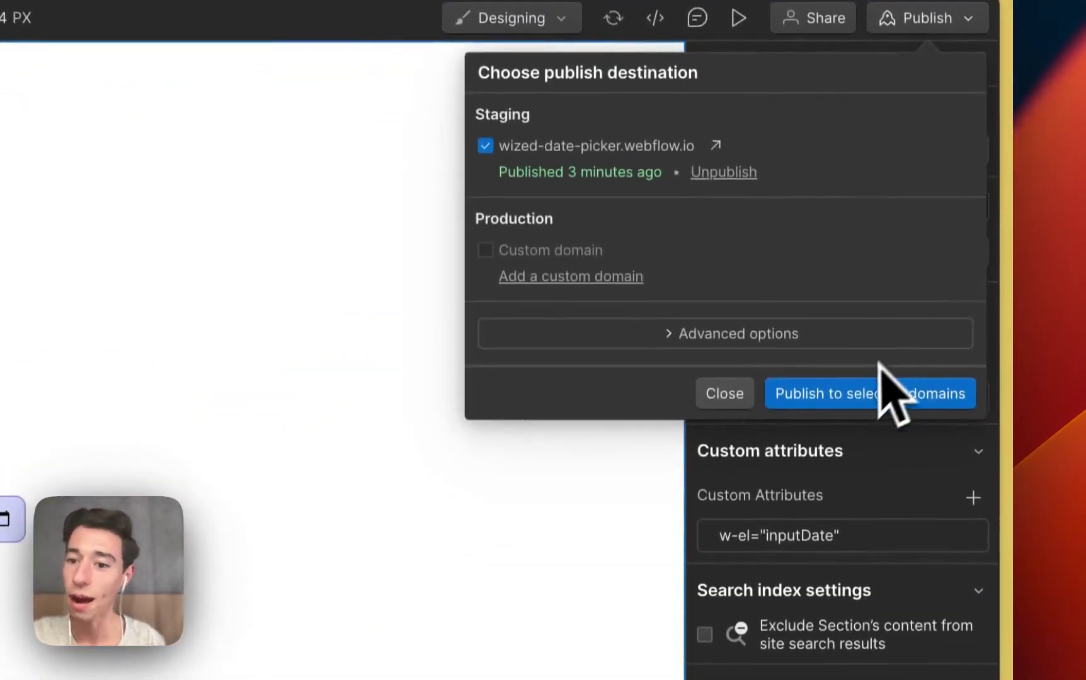
pyautogui.click(856, 387)
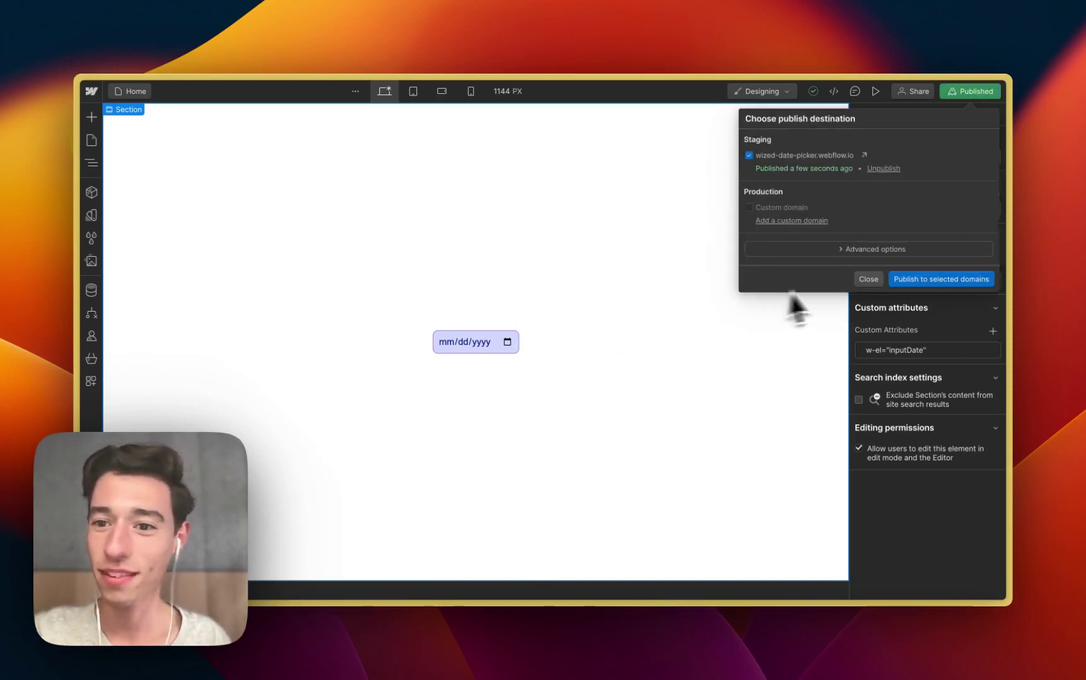
pyautogui.click(868, 279)
# - In the Wized project, pick 25 January 2024 in the live date input
pyautogui.moveTo(92, 194)
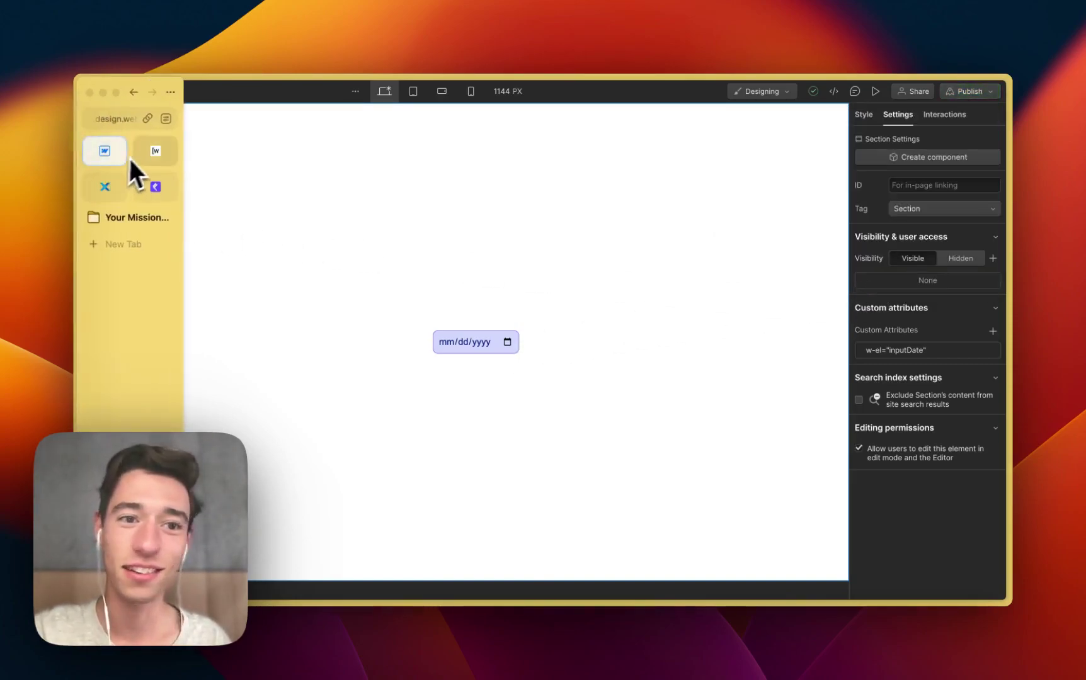
pyautogui.click(155, 152)
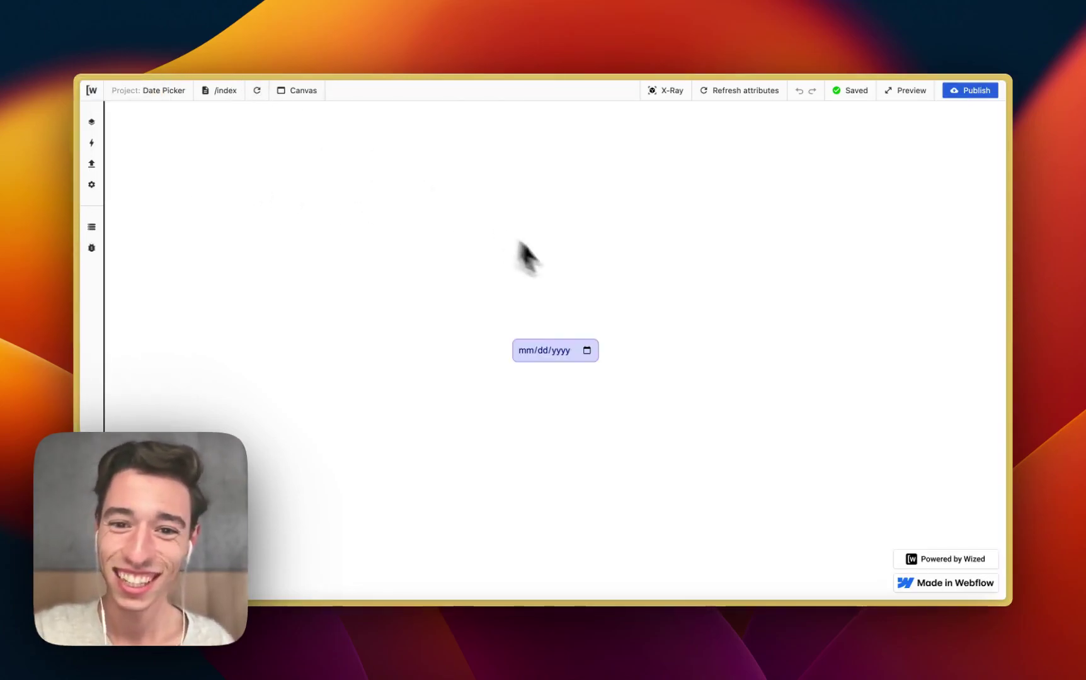
pyautogui.click(587, 351)
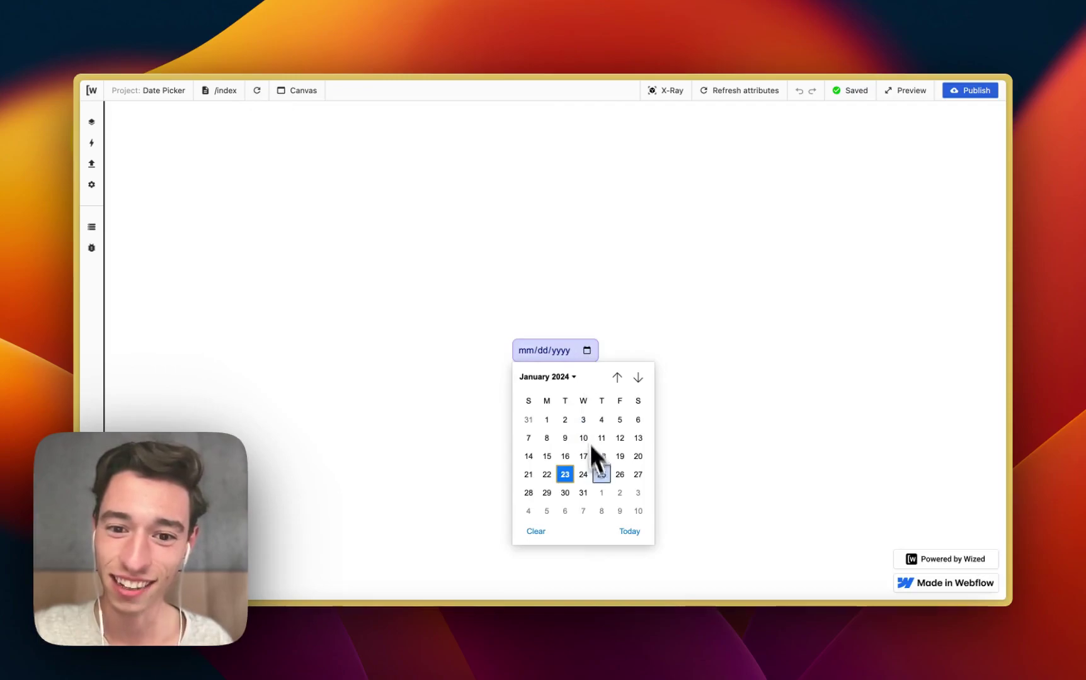
pyautogui.click(598, 478)
# - With the Data Store shown, change the picked date to 31 January 2024
pyautogui.click(91, 227)
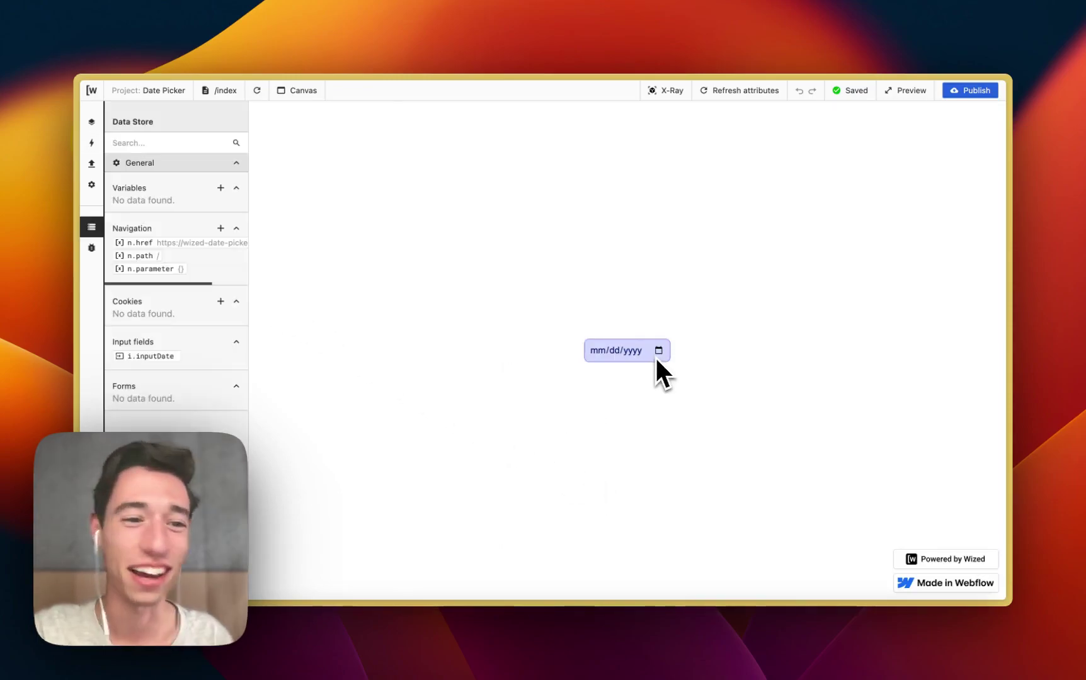
pyautogui.click(658, 351)
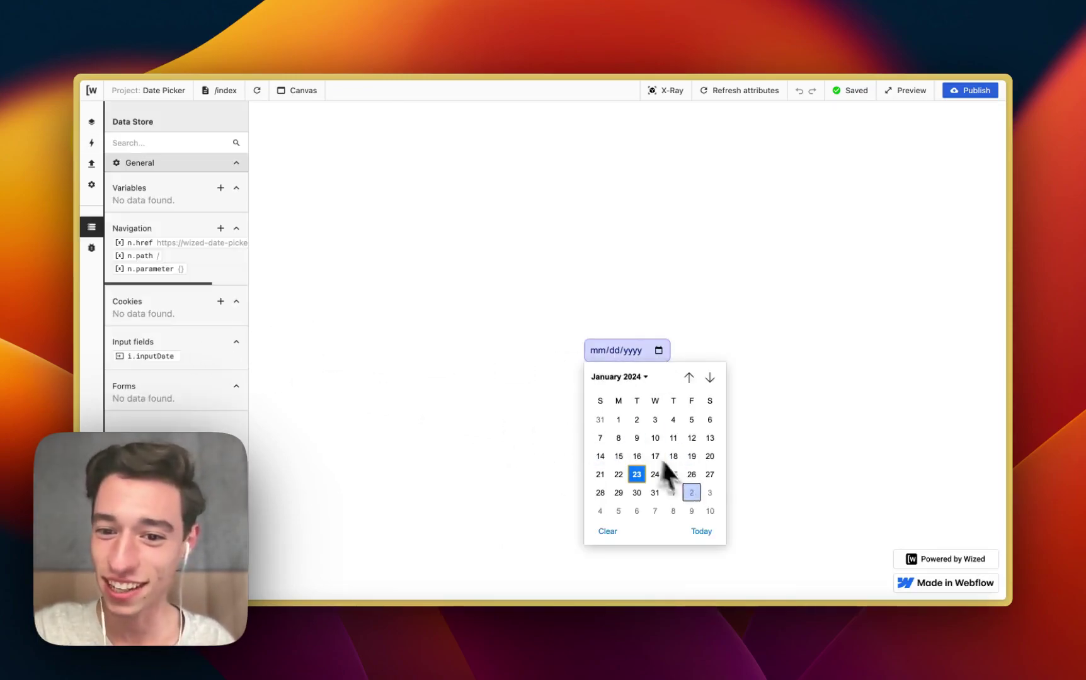
pyautogui.click(660, 495)
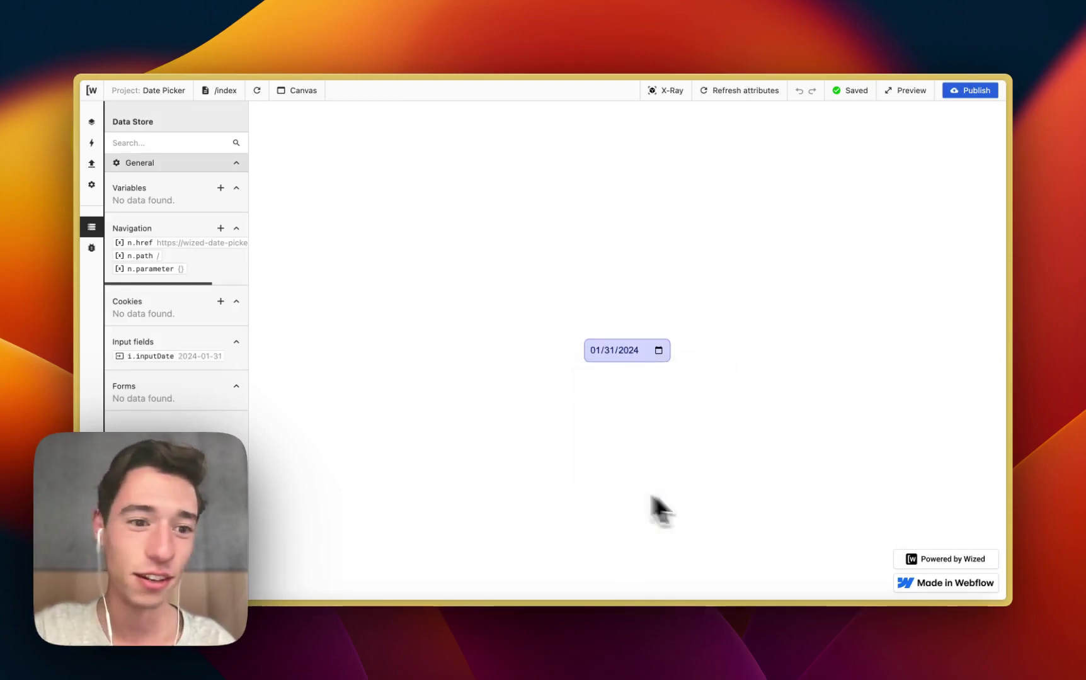